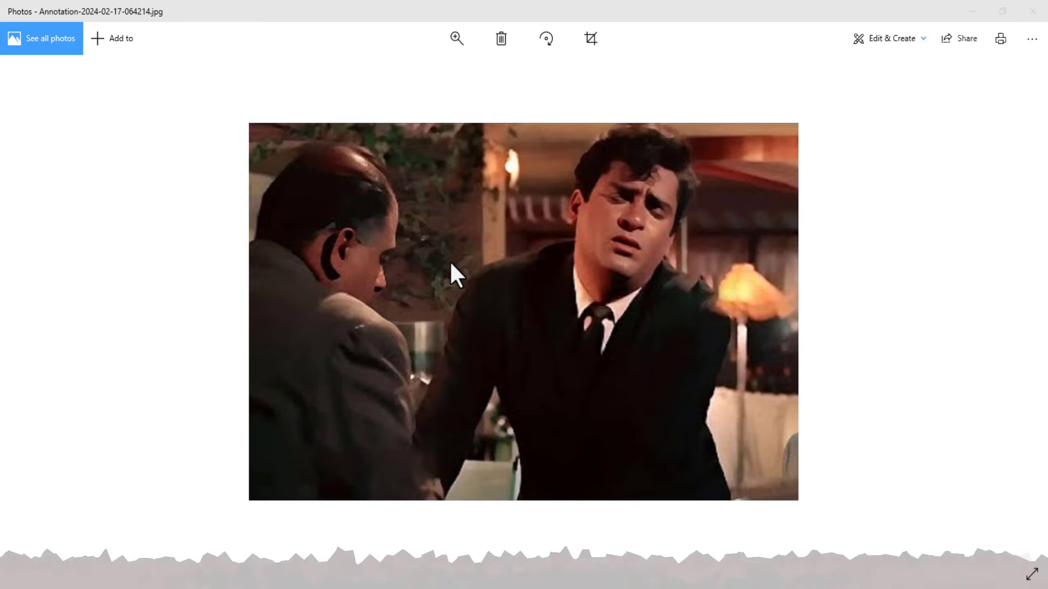
Zoom in and pan across the film still to inspect it, then restore the fitted view.
{"action": "key", "text": "ctrl+plus"}
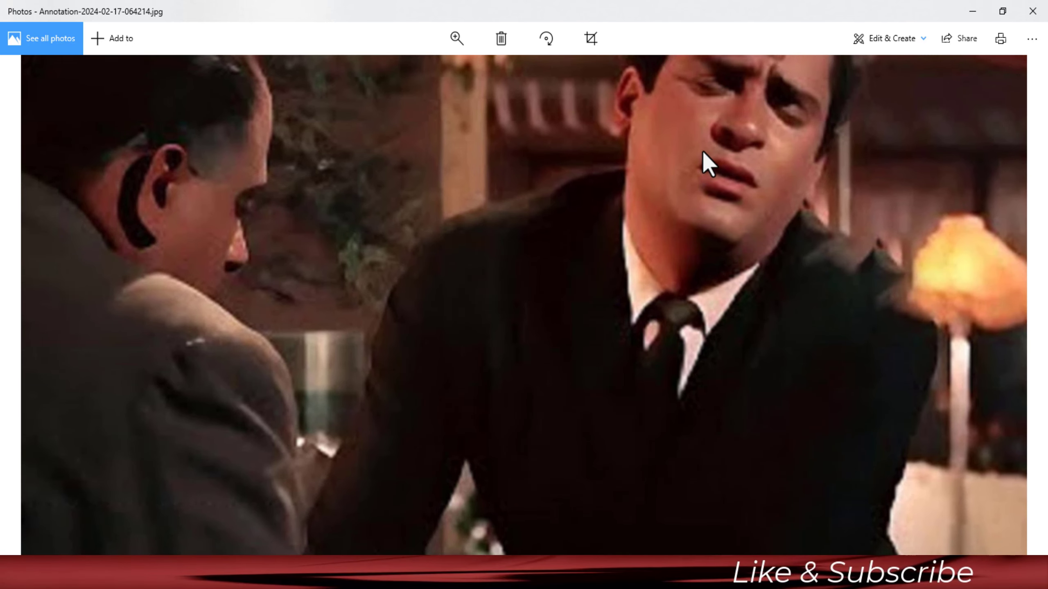
{"action": "left_click_drag", "start_coordinate": [701, 149], "coordinate": [640, 250]}
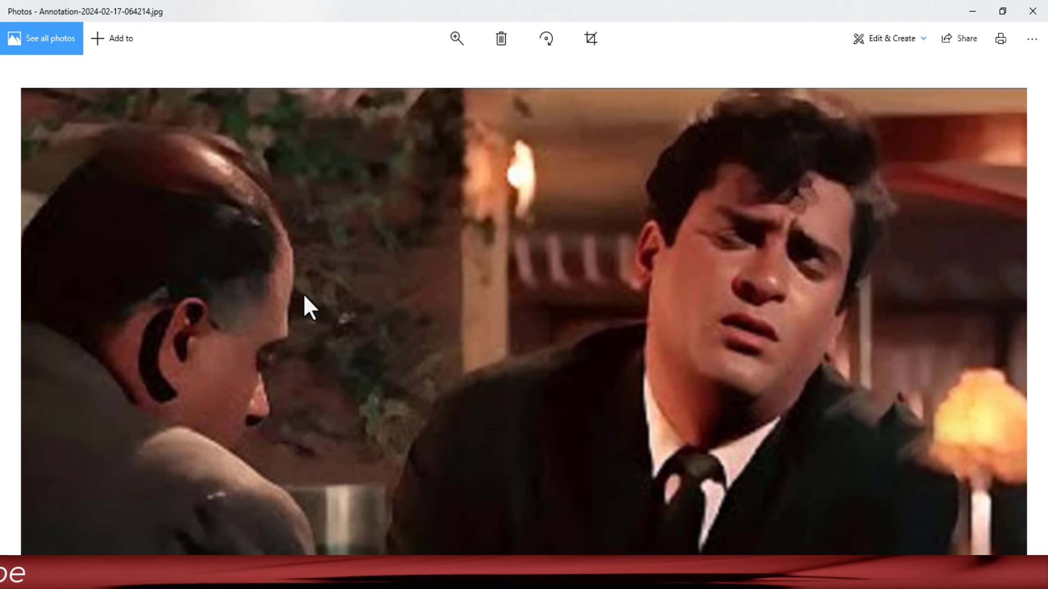
{"action": "left_click_drag", "start_coordinate": [308, 312], "coordinate": [291, 194]}
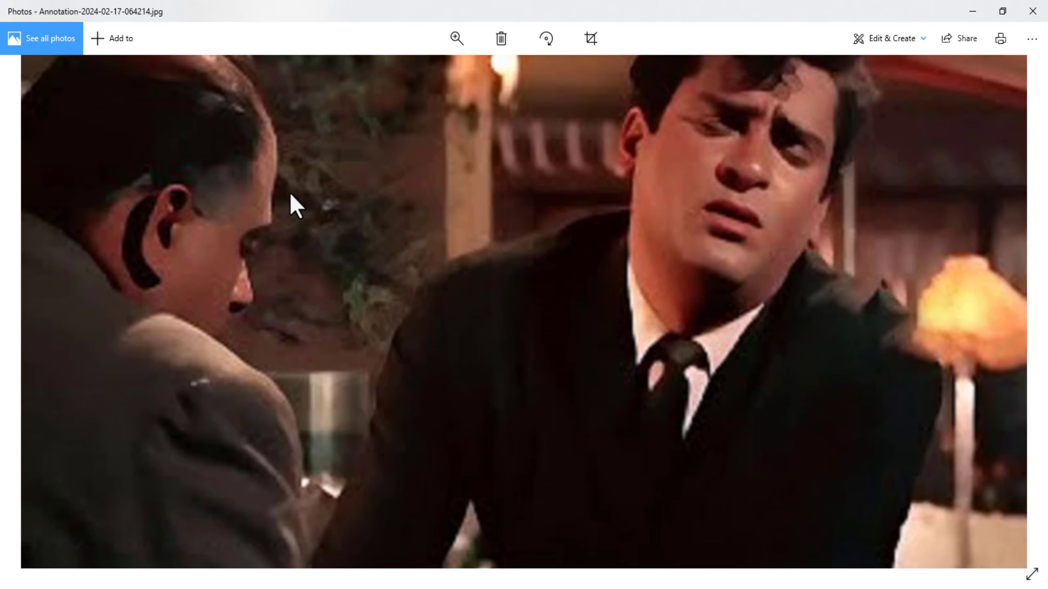
{"action": "double_click", "coordinate": [291, 195]}
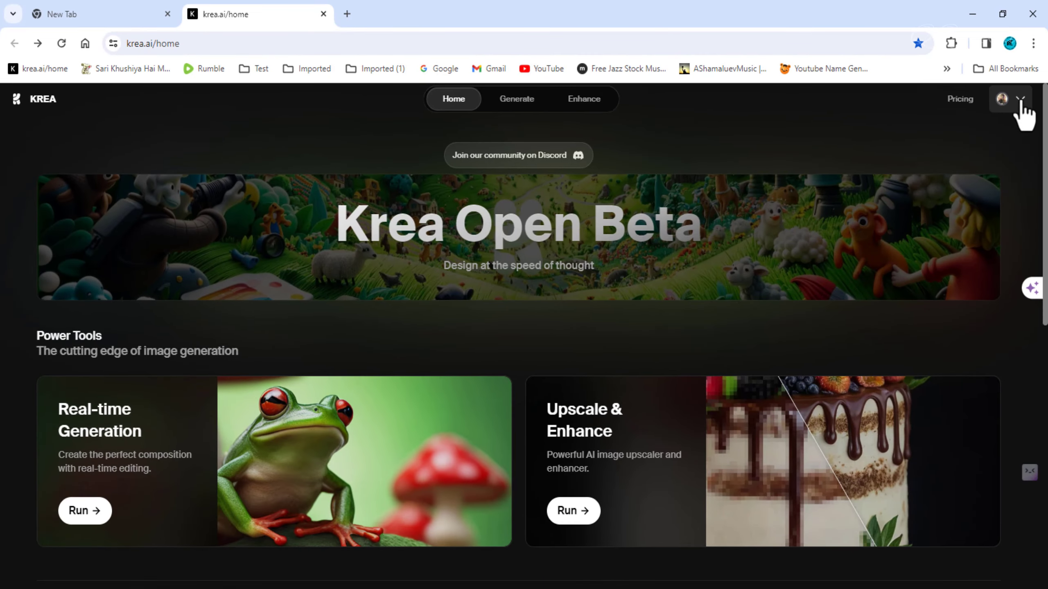
Open and close the account options, then scroll through the page.
{"action": "left_click", "coordinate": [1021, 104]}
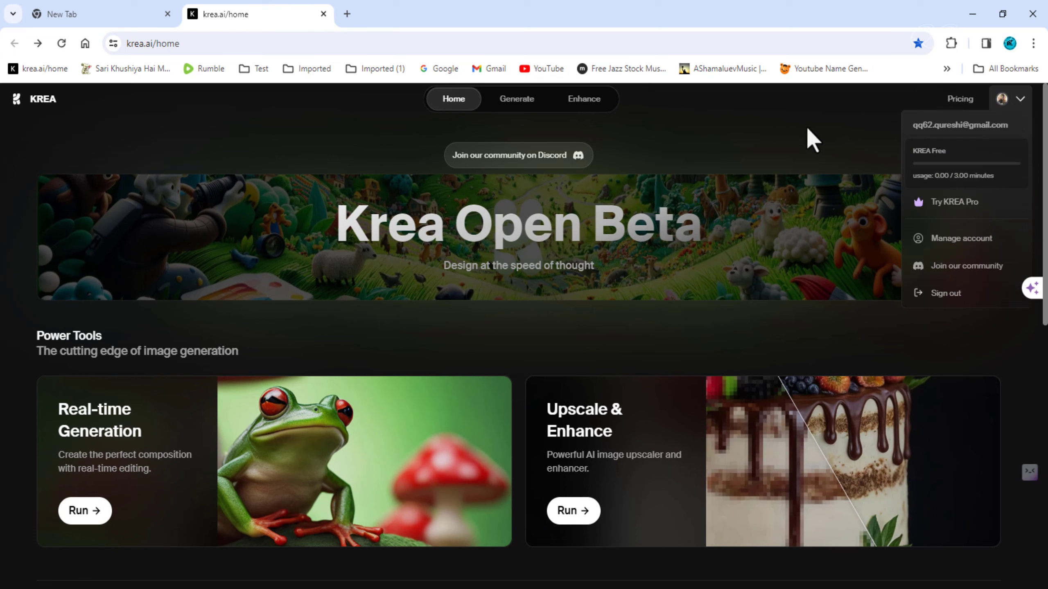
{"action": "left_click", "coordinate": [732, 148]}
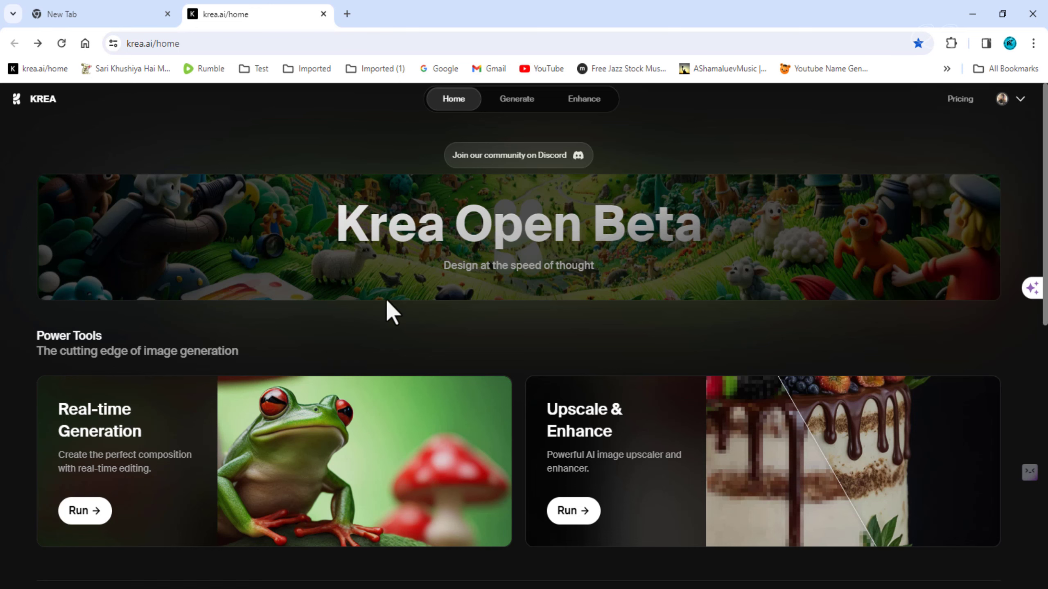
{"action": "scroll", "coordinate": [390, 312], "scroll_direction": "down", "scroll_amount": 3}
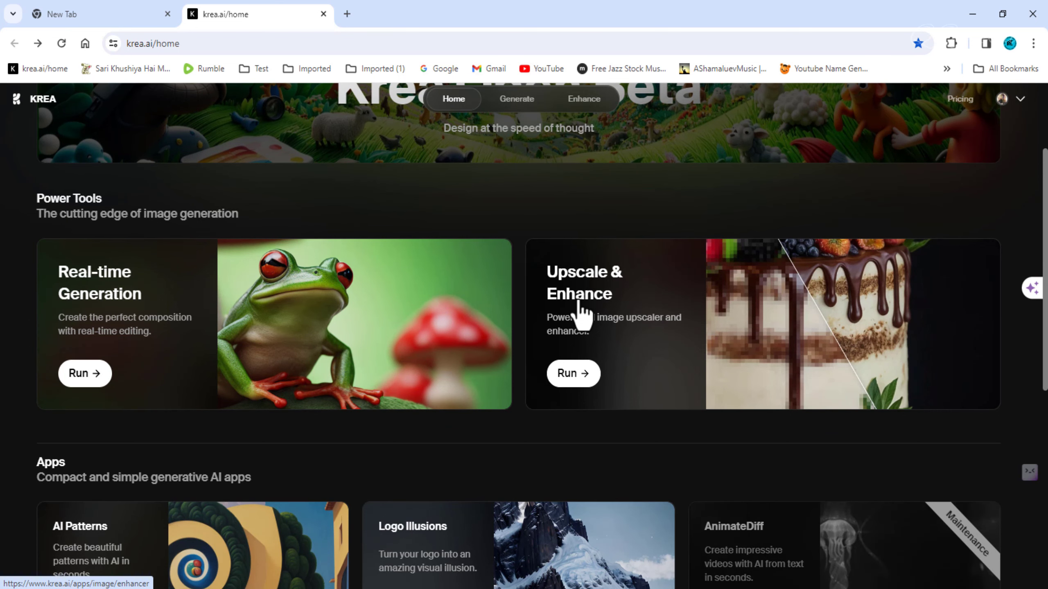
{"action": "scroll", "coordinate": [582, 313], "scroll_direction": "down", "scroll_amount": 5}
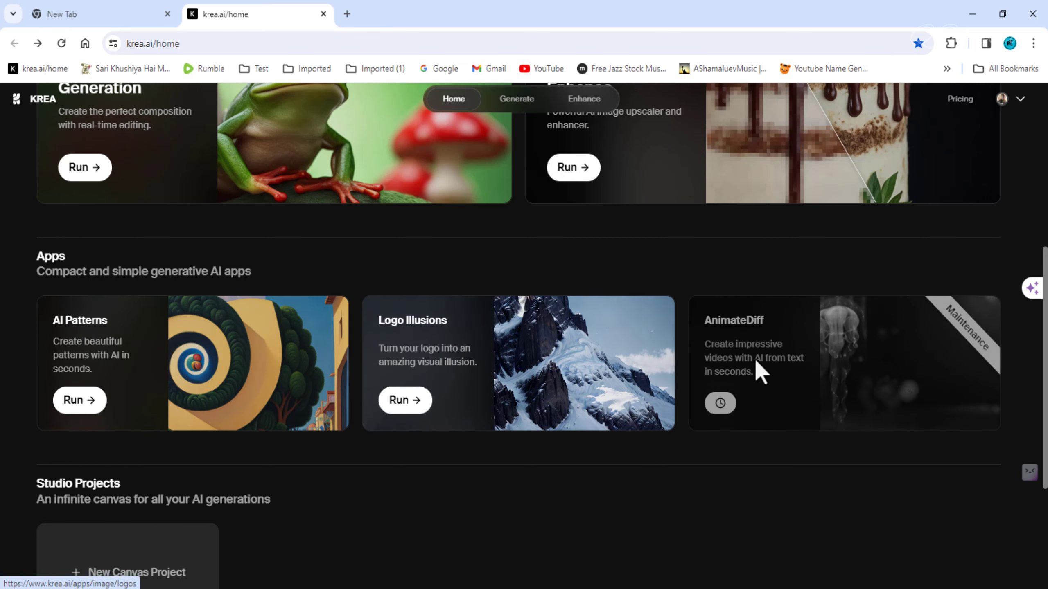
{"action": "scroll", "coordinate": [599, 494], "scroll_direction": "down", "scroll_amount": 5}
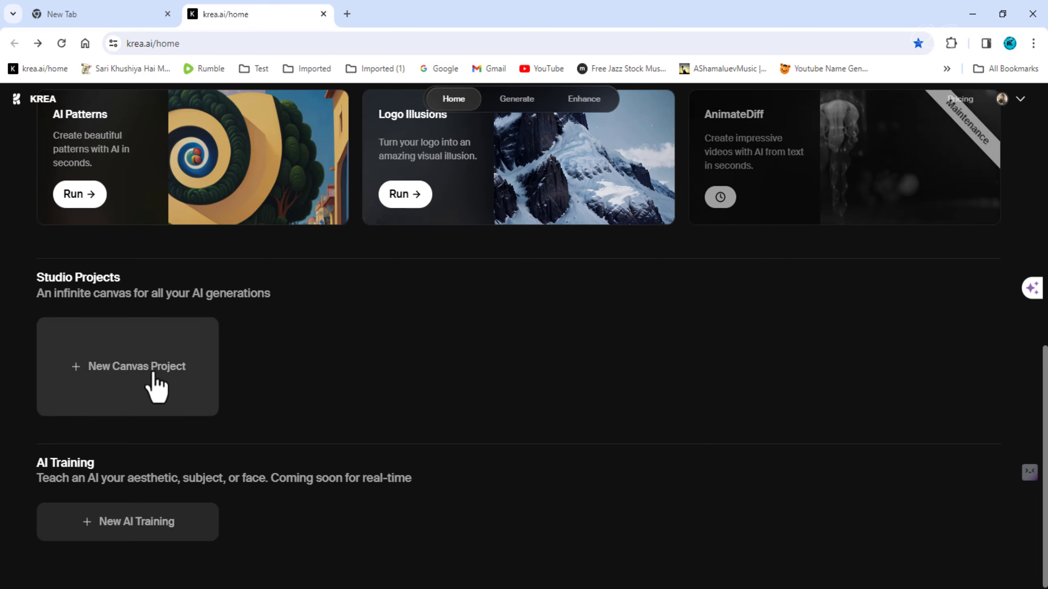
{"action": "scroll", "coordinate": [156, 388], "scroll_direction": "up", "scroll_amount": 10}
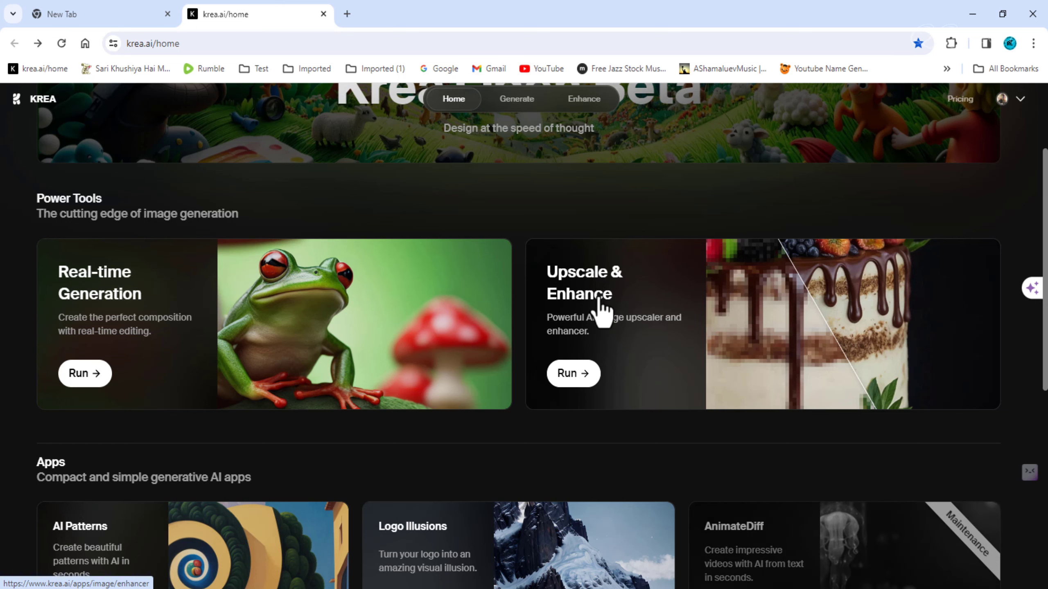
{"action": "left_click", "coordinate": [601, 308]}
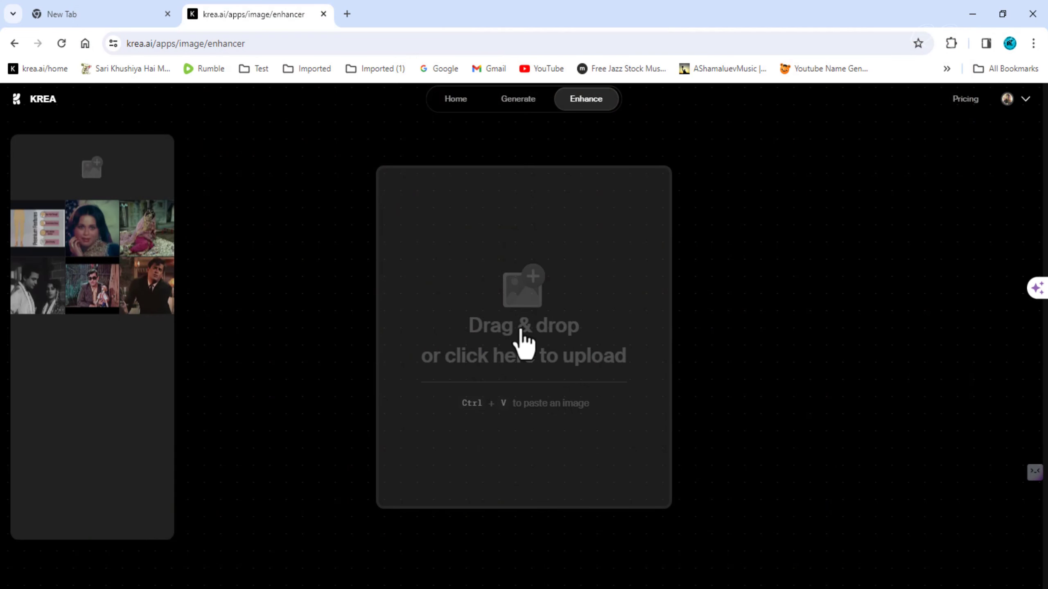
{"action": "left_click", "coordinate": [521, 330]}
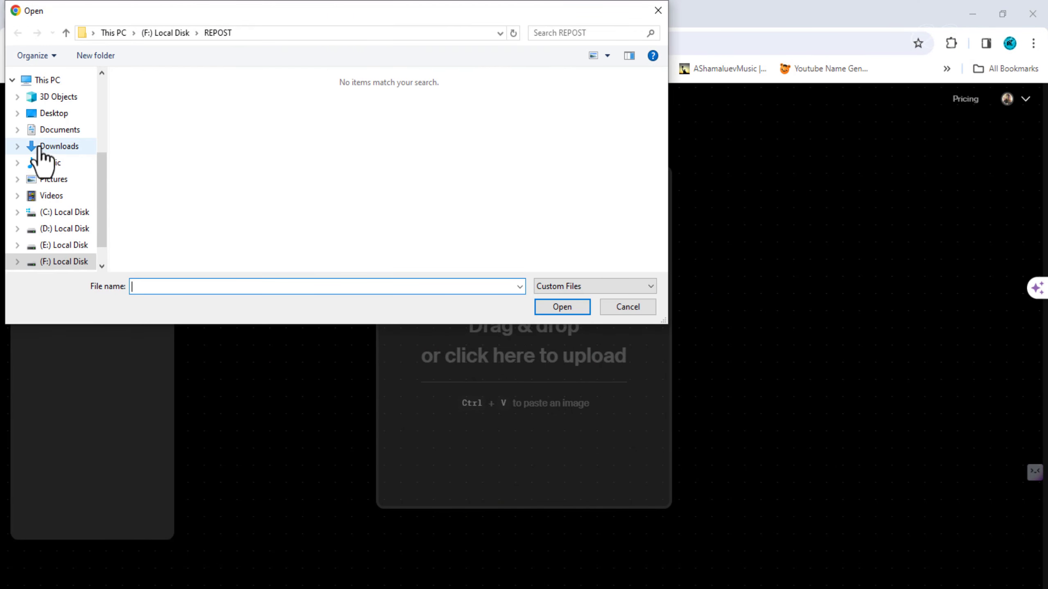
{"action": "scroll", "coordinate": [40, 227], "scroll_direction": "up", "scroll_amount": 2}
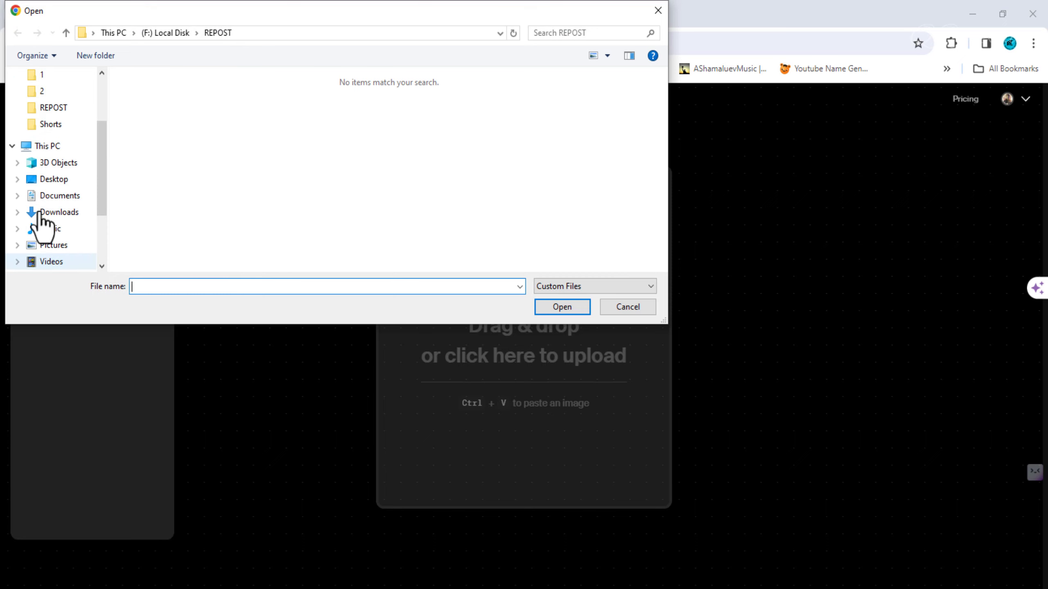
{"action": "left_click", "coordinate": [57, 127]}
{"action": "left_click", "coordinate": [146, 112]}
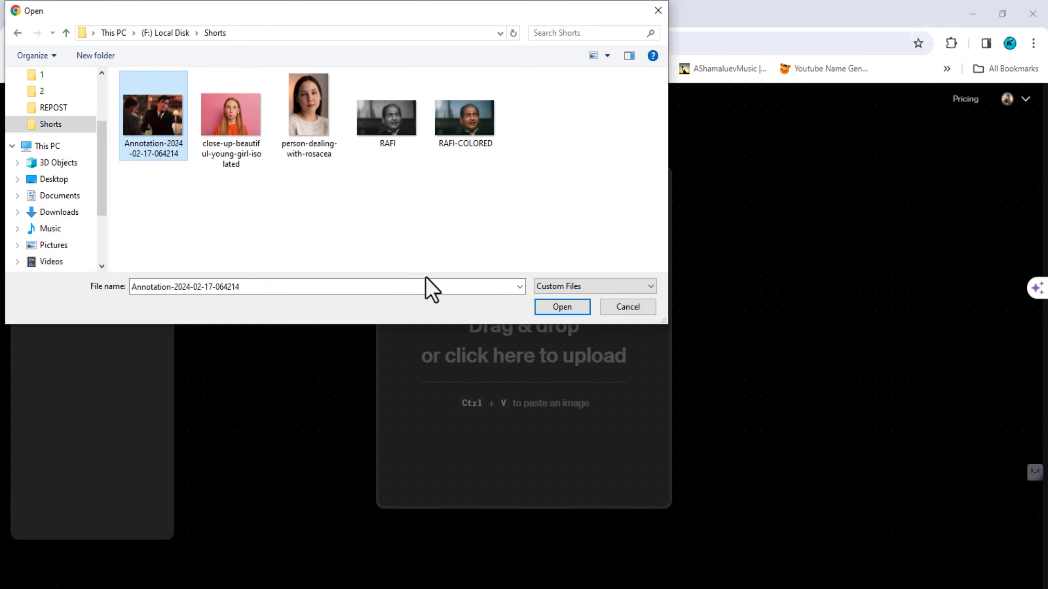
{"action": "left_click", "coordinate": [555, 307]}
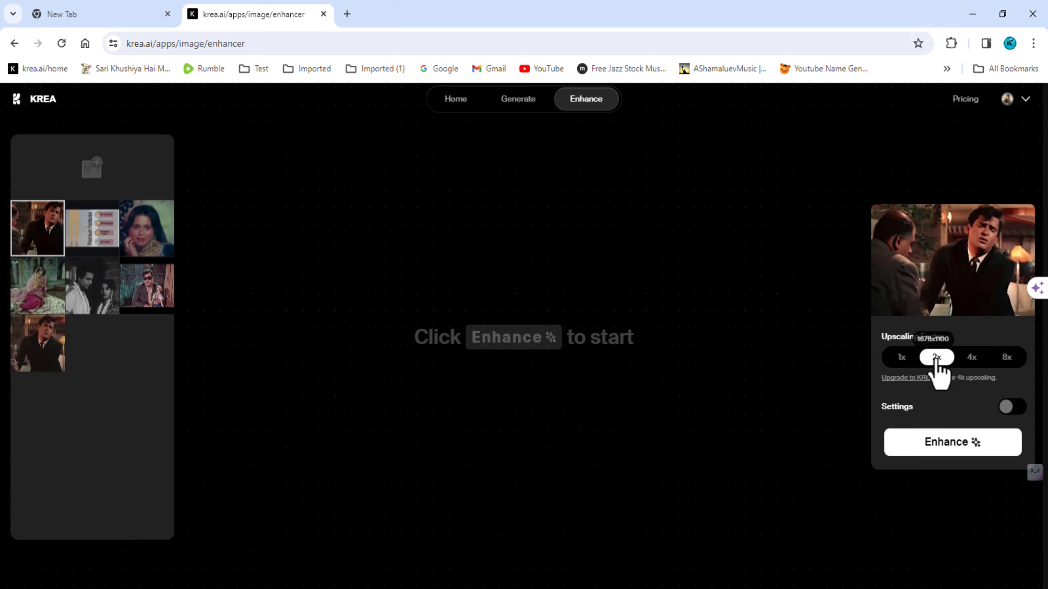
Expand Settings and review Prompt, AI Strength, Resemblance and Clarity.
{"action": "left_click", "coordinate": [1009, 408]}
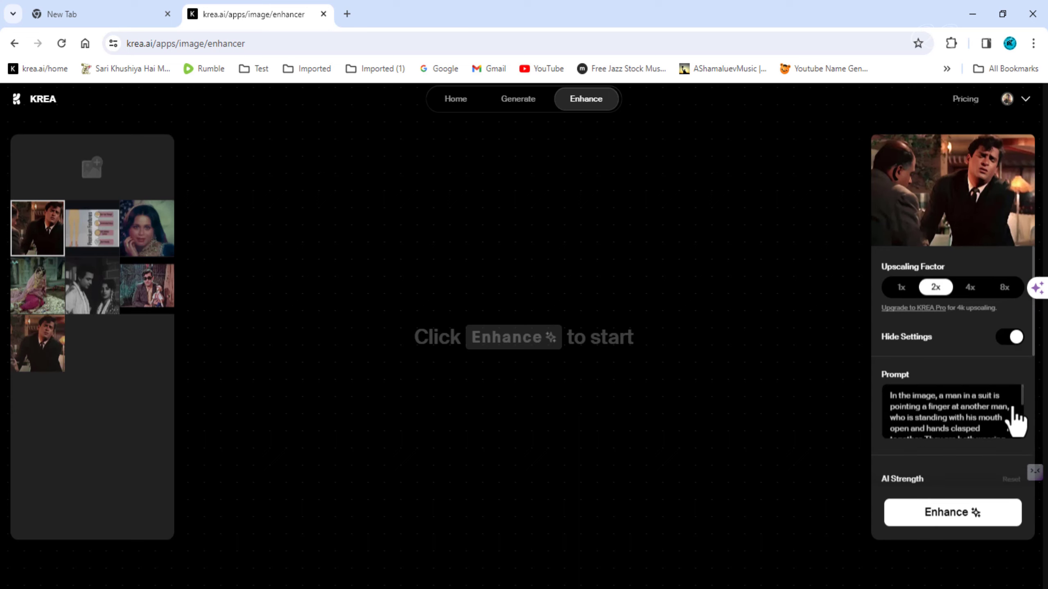
{"action": "scroll", "coordinate": [918, 357], "scroll_direction": "down", "scroll_amount": 1}
{"action": "scroll", "coordinate": [919, 356], "scroll_direction": "down", "scroll_amount": 1}
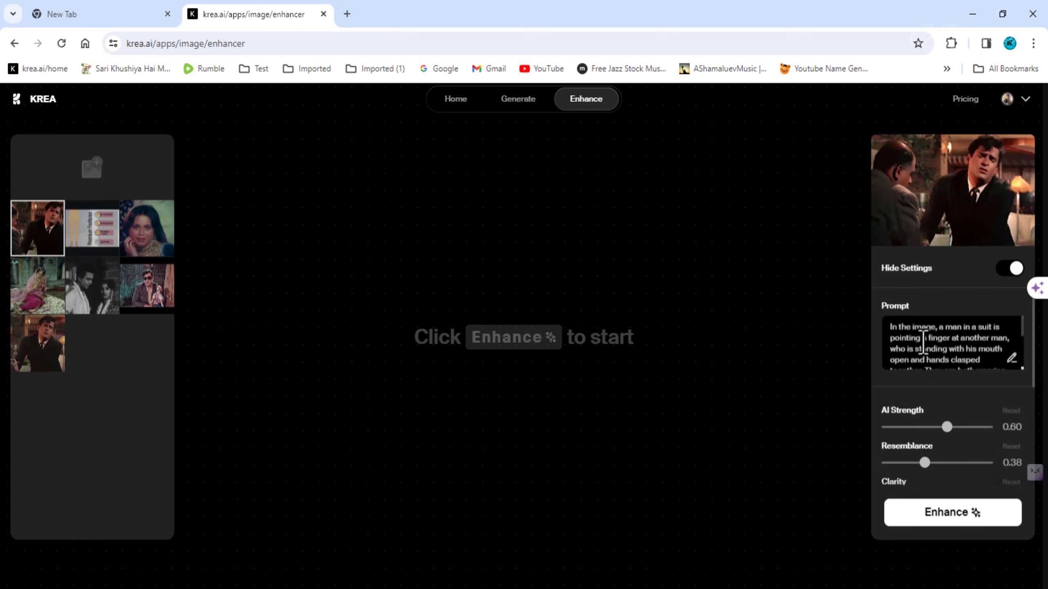
{"action": "scroll", "coordinate": [915, 350], "scroll_direction": "down", "scroll_amount": 3}
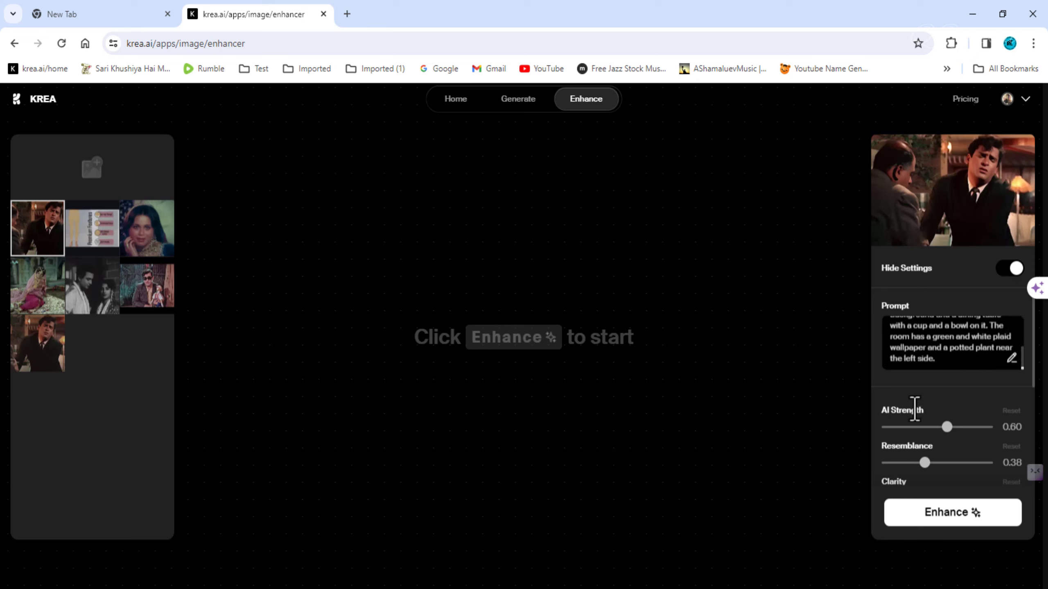
{"action": "scroll", "coordinate": [915, 410], "scroll_direction": "down", "scroll_amount": 3}
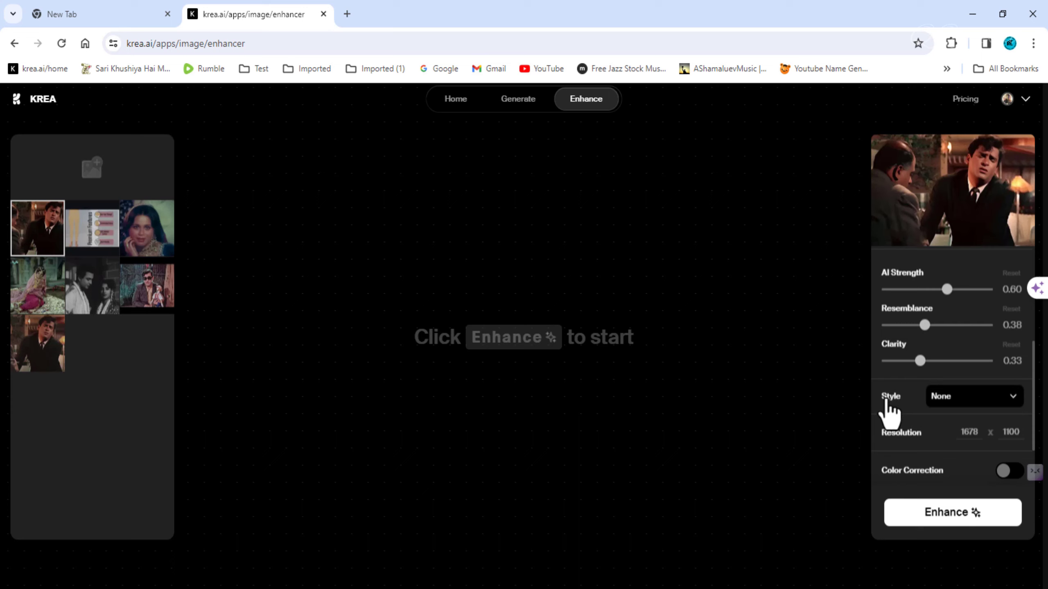
Look through the Style list and negative prompt, then run Enhance on the still.
{"action": "left_click", "coordinate": [1012, 403]}
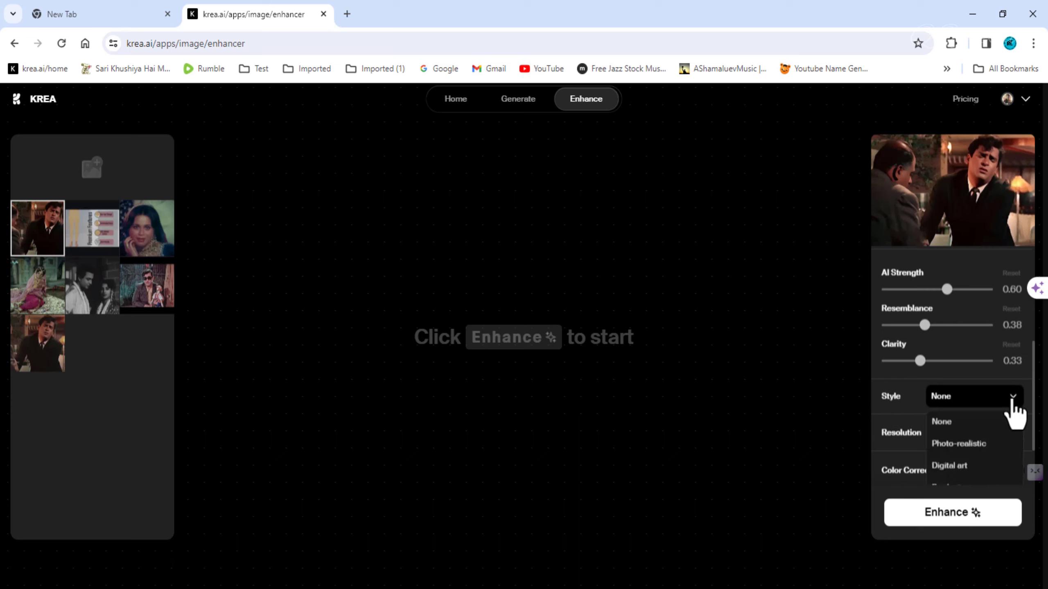
{"action": "scroll", "coordinate": [1013, 409], "scroll_direction": "down", "scroll_amount": 2}
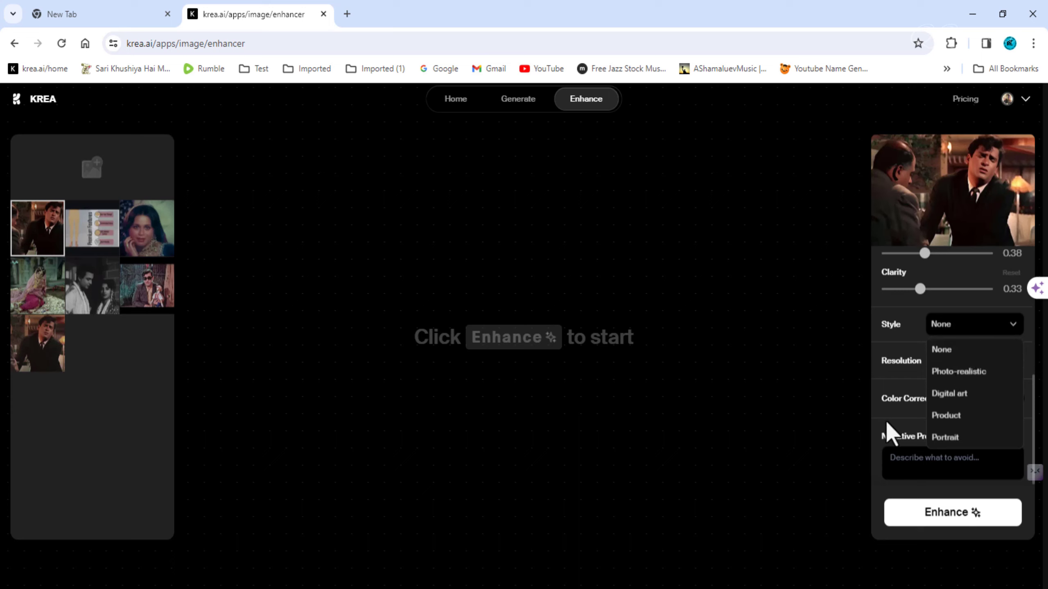
{"action": "left_click", "coordinate": [908, 468]}
{"action": "left_click", "coordinate": [942, 516]}
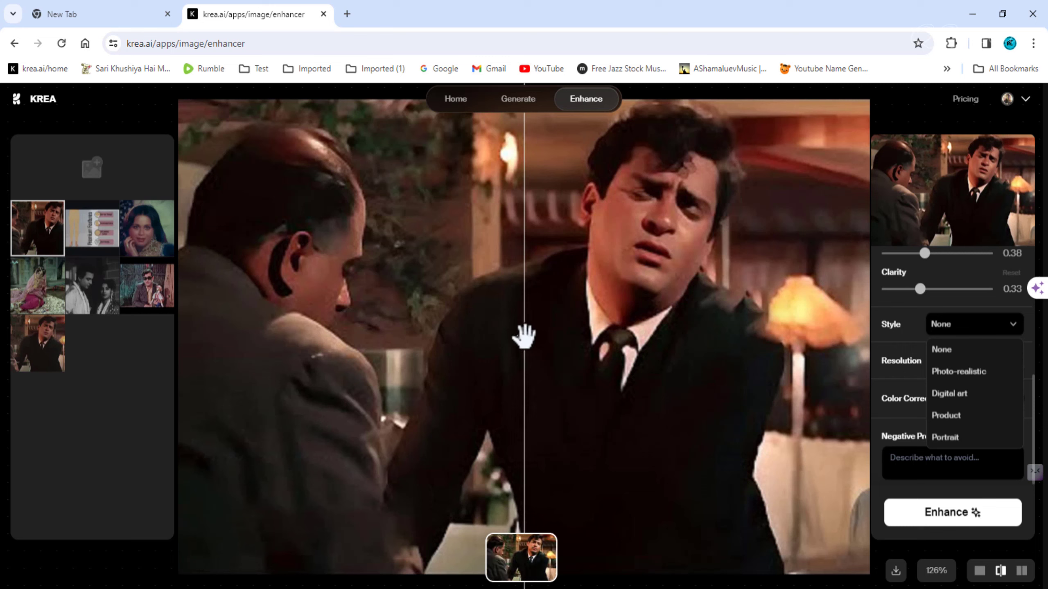
Sweep the before/after divider across the still, ending with nearly all the enhanced image shown.
{"action": "mouse_move", "coordinate": [524, 337]}
{"action": "left_mouse_down"}
{"action": "mouse_move", "coordinate": [863, 340]}
{"action": "mouse_move", "coordinate": [870, 348]}
{"action": "mouse_move", "coordinate": [677, 335]}
{"action": "left_mouse_up"}
{"action": "left_click_drag", "start_coordinate": [601, 333], "coordinate": [169, 334]}
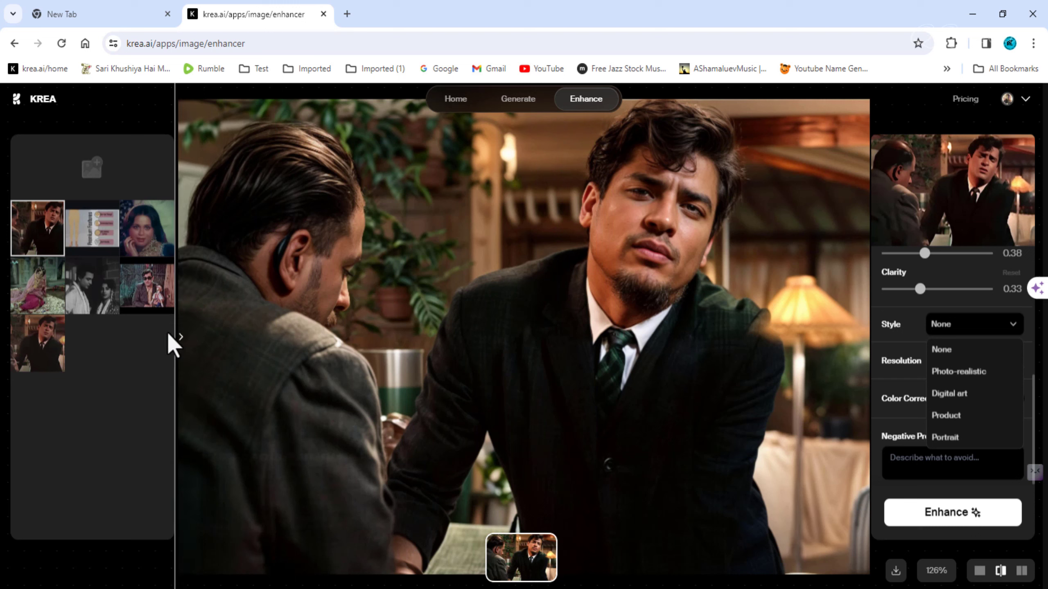
{"action": "mouse_move", "coordinate": [169, 335]}
{"action": "left_mouse_down"}
{"action": "mouse_move", "coordinate": [894, 351]}
{"action": "mouse_move", "coordinate": [313, 344]}
{"action": "left_mouse_up"}
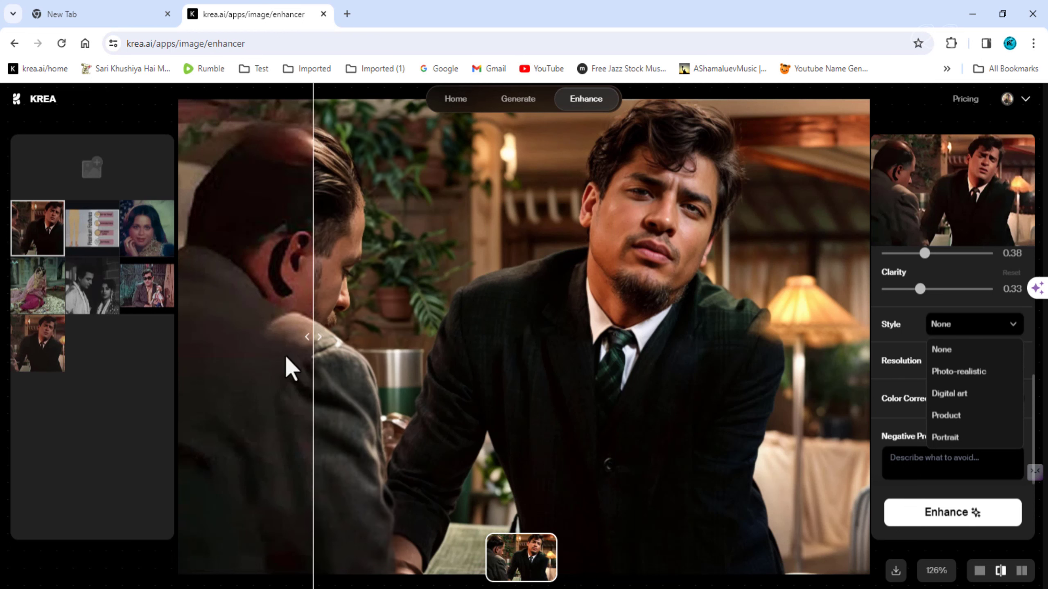
{"action": "mouse_move", "coordinate": [310, 339]}
{"action": "left_mouse_down"}
{"action": "mouse_move", "coordinate": [227, 343]}
{"action": "mouse_move", "coordinate": [484, 358]}
{"action": "mouse_move", "coordinate": [535, 347]}
{"action": "left_mouse_up"}
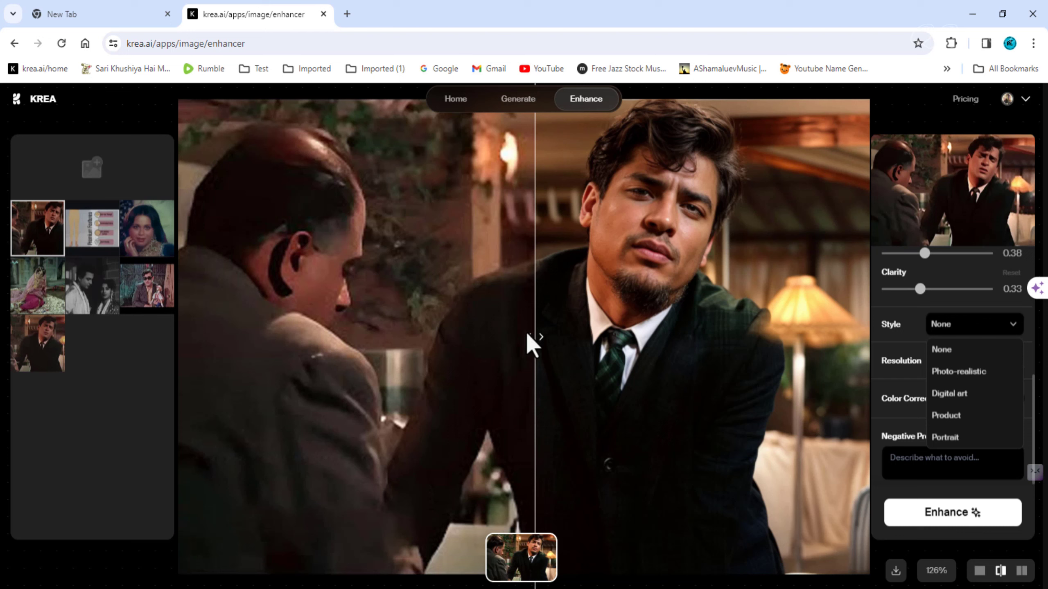
{"action": "mouse_move", "coordinate": [538, 341]}
{"action": "left_mouse_down"}
{"action": "mouse_move", "coordinate": [206, 321]}
{"action": "mouse_move", "coordinate": [406, 337]}
{"action": "mouse_move", "coordinate": [229, 337]}
{"action": "left_mouse_up"}
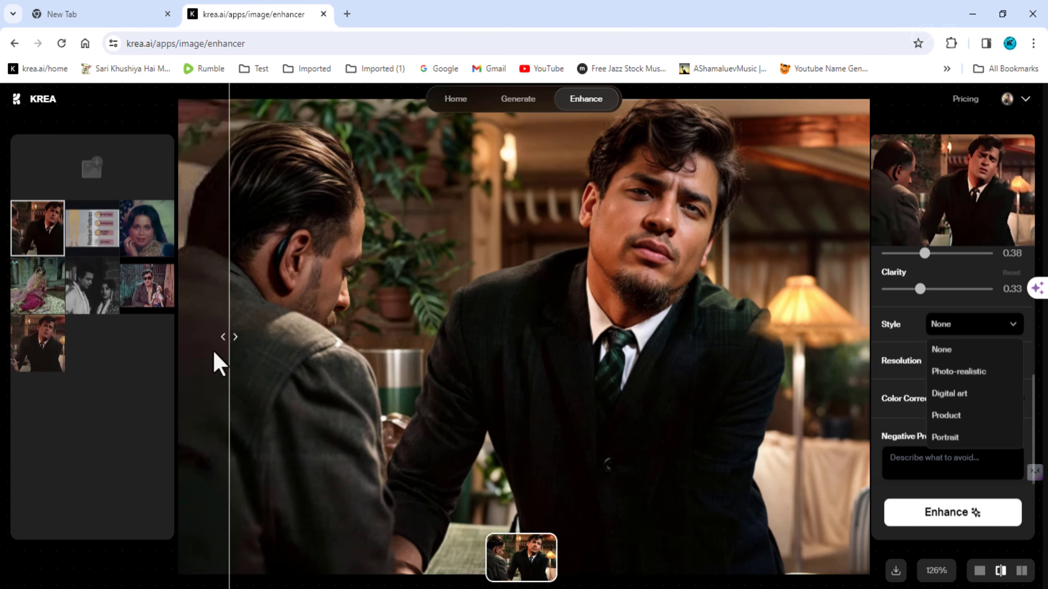
{"action": "left_click_drag", "start_coordinate": [228, 340], "coordinate": [182, 342]}
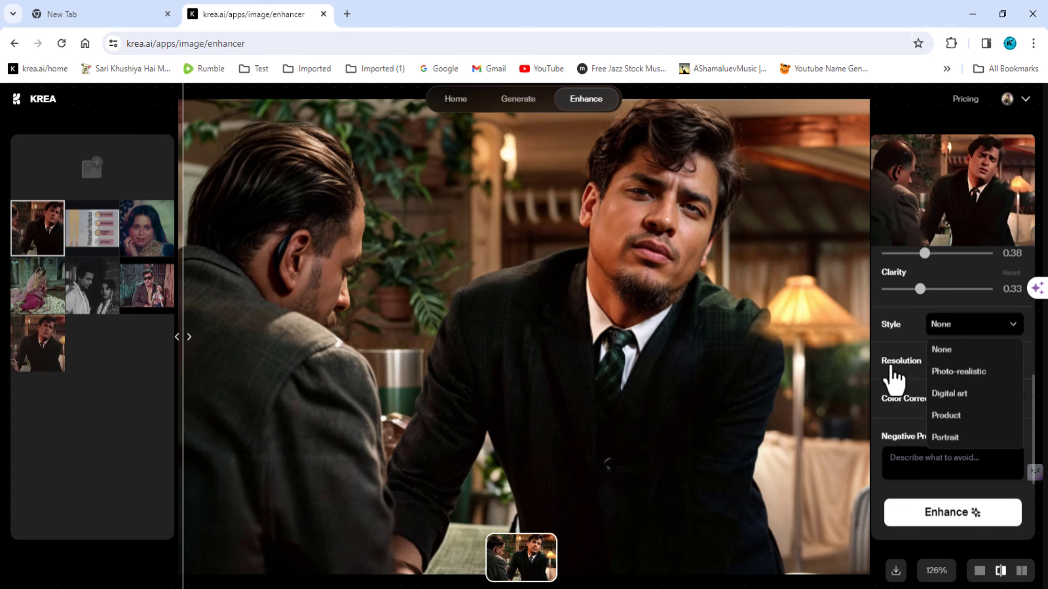
Pick Photo-realistic style, rerun Enhance, and slide the divider right to show the original.
{"action": "left_click", "coordinate": [957, 372]}
{"action": "left_click", "coordinate": [928, 514]}
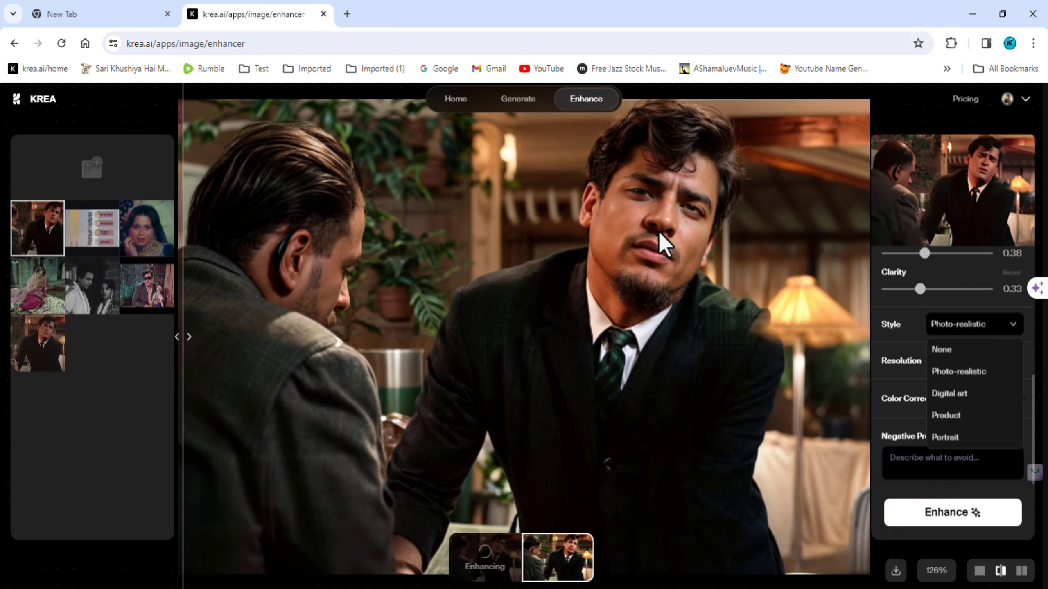
{"action": "left_click_drag", "start_coordinate": [182, 338], "coordinate": [294, 342]}
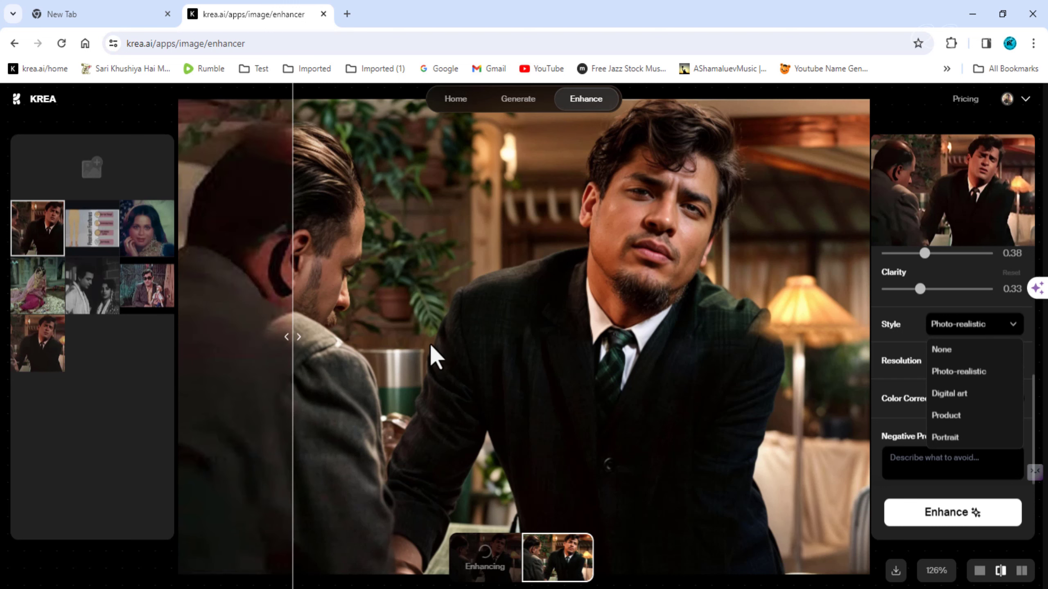
{"action": "mouse_move", "coordinate": [431, 355]}
{"action": "left_mouse_down"}
{"action": "mouse_move", "coordinate": [752, 347]}
{"action": "mouse_move", "coordinate": [723, 346]}
{"action": "left_mouse_up"}
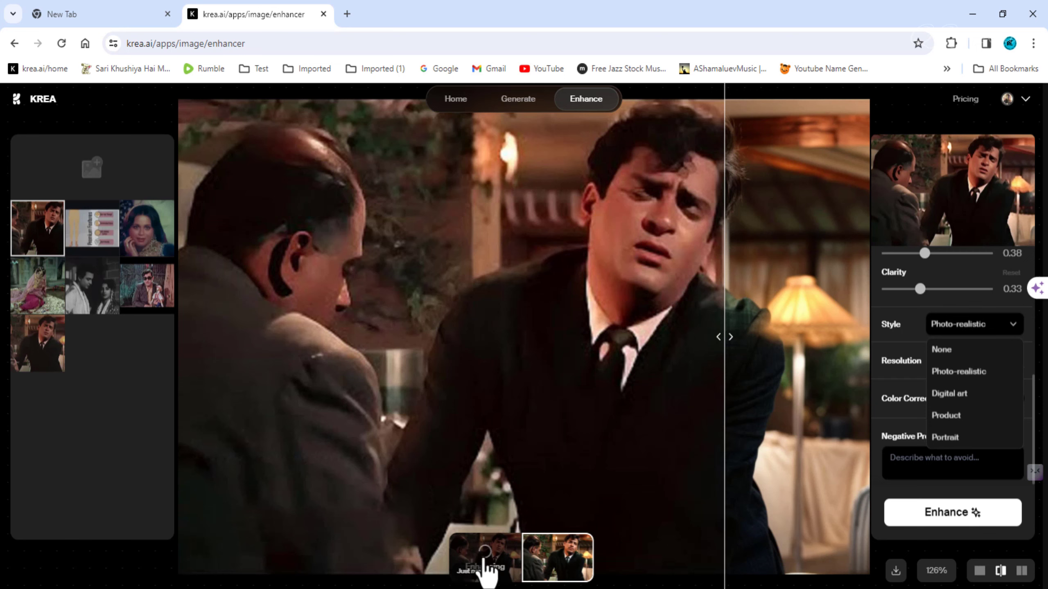
{"action": "mouse_move", "coordinate": [486, 556]}
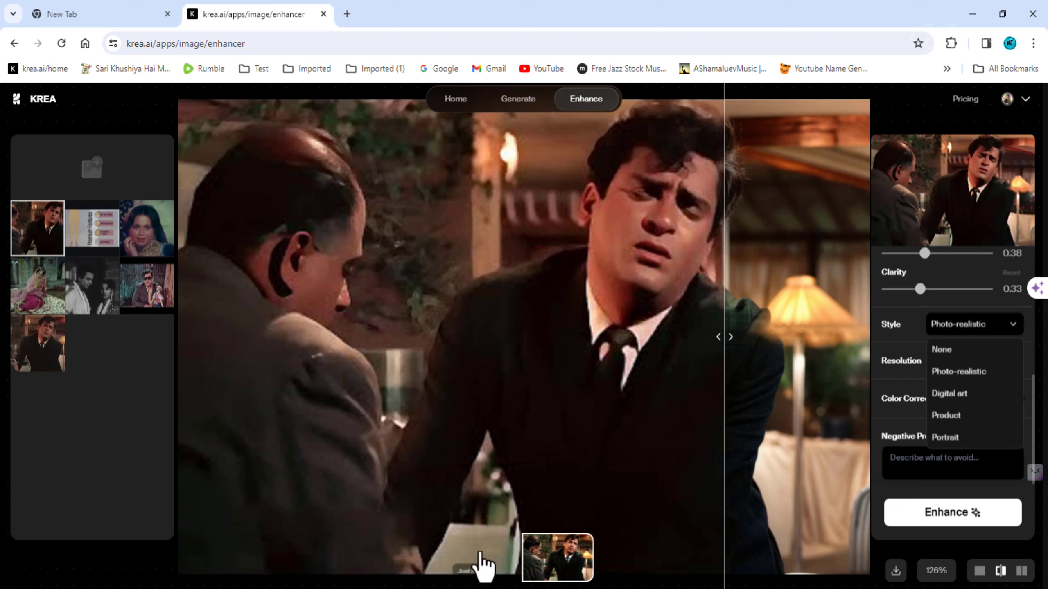
Bring up the earlier enhancement result and compare its halves against the original.
{"action": "left_click_drag", "start_coordinate": [725, 341], "coordinate": [490, 344]}
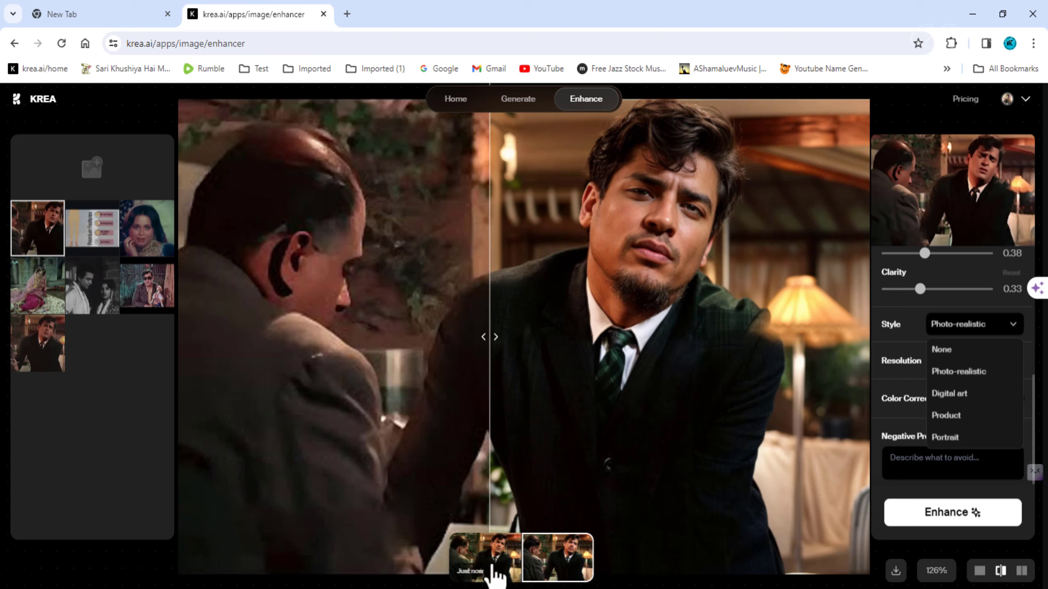
{"action": "left_click", "coordinate": [475, 552]}
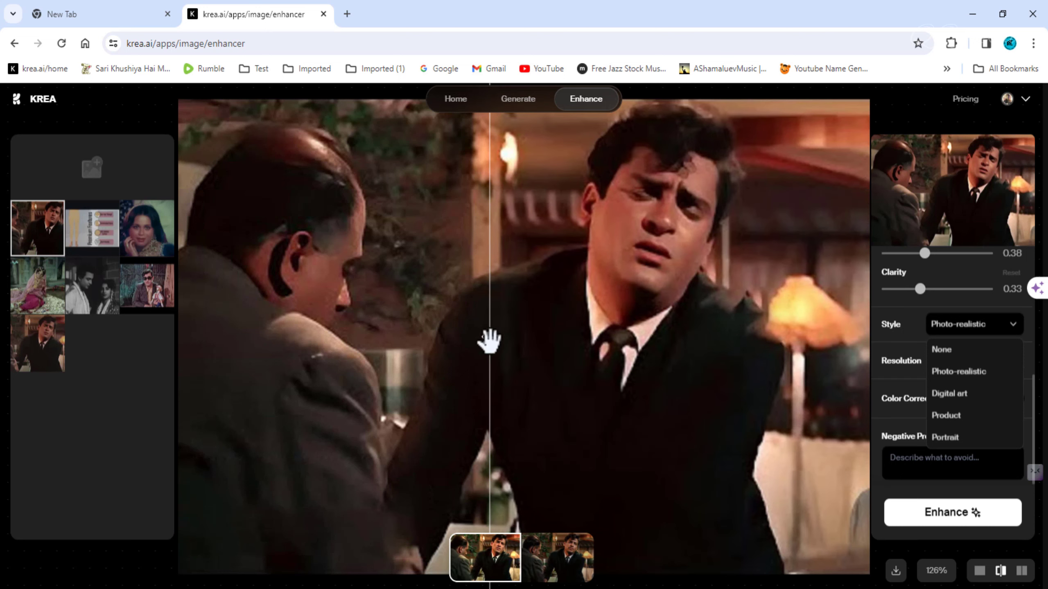
{"action": "mouse_move", "coordinate": [489, 341]}
{"action": "left_mouse_down"}
{"action": "mouse_move", "coordinate": [811, 335]}
{"action": "mouse_move", "coordinate": [652, 347]}
{"action": "mouse_move", "coordinate": [332, 341]}
{"action": "mouse_move", "coordinate": [478, 356]}
{"action": "mouse_move", "coordinate": [824, 344]}
{"action": "mouse_move", "coordinate": [411, 363]}
{"action": "mouse_move", "coordinate": [297, 346]}
{"action": "mouse_move", "coordinate": [222, 353]}
{"action": "left_mouse_up"}
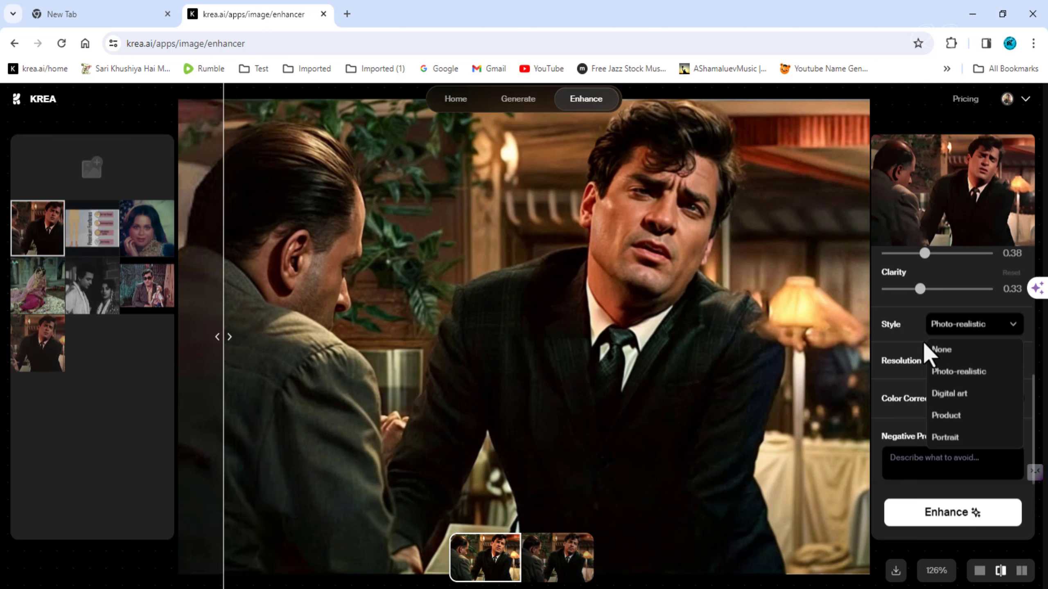
Open and close the Style list, leaving Photo-realistic selected.
{"action": "left_click", "coordinate": [1016, 334]}
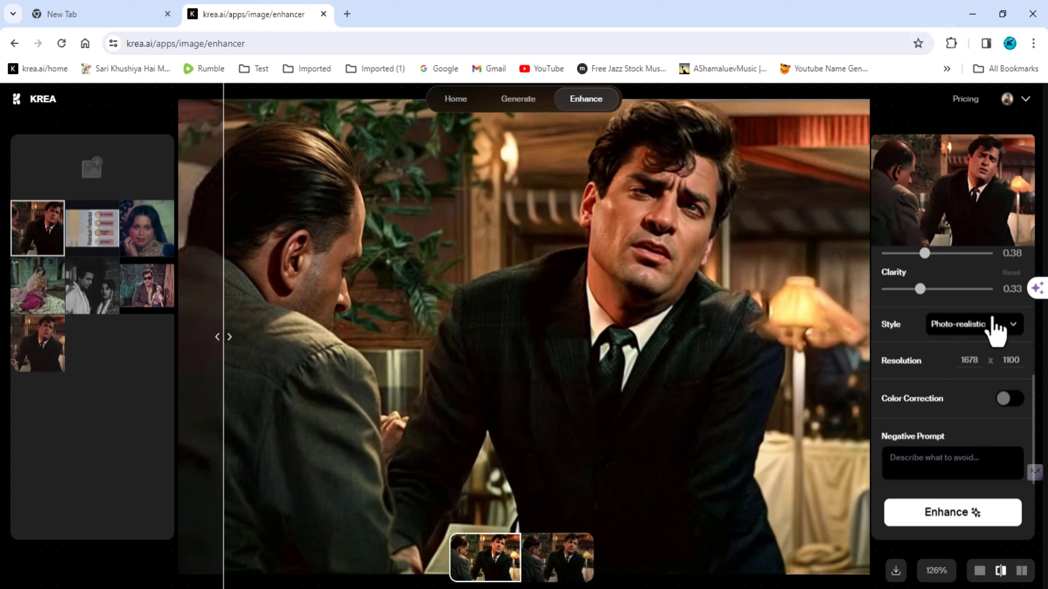
{"action": "left_click", "coordinate": [1007, 338]}
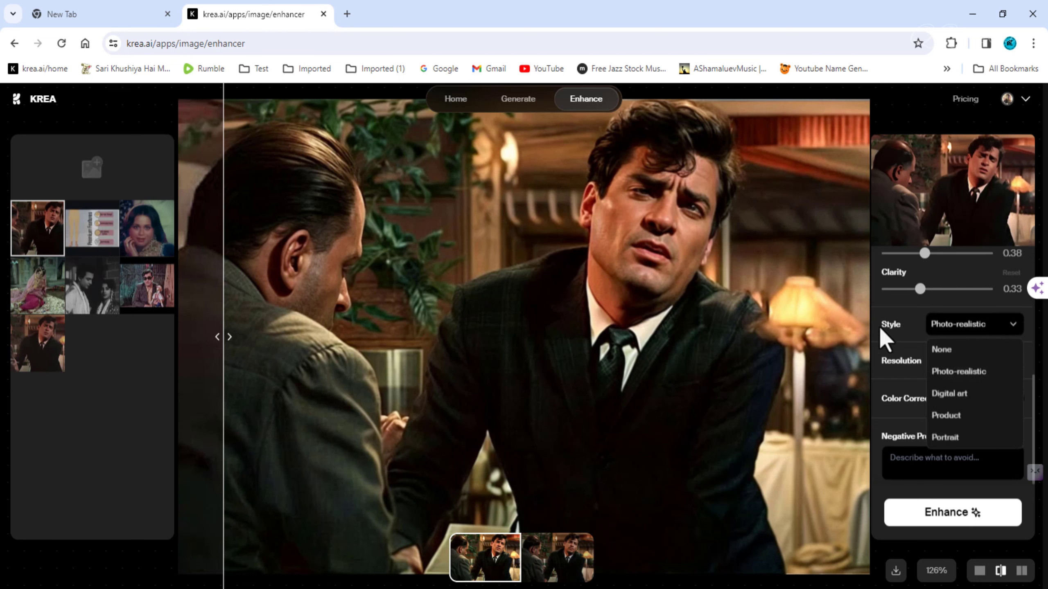
{"action": "left_click", "coordinate": [951, 330]}
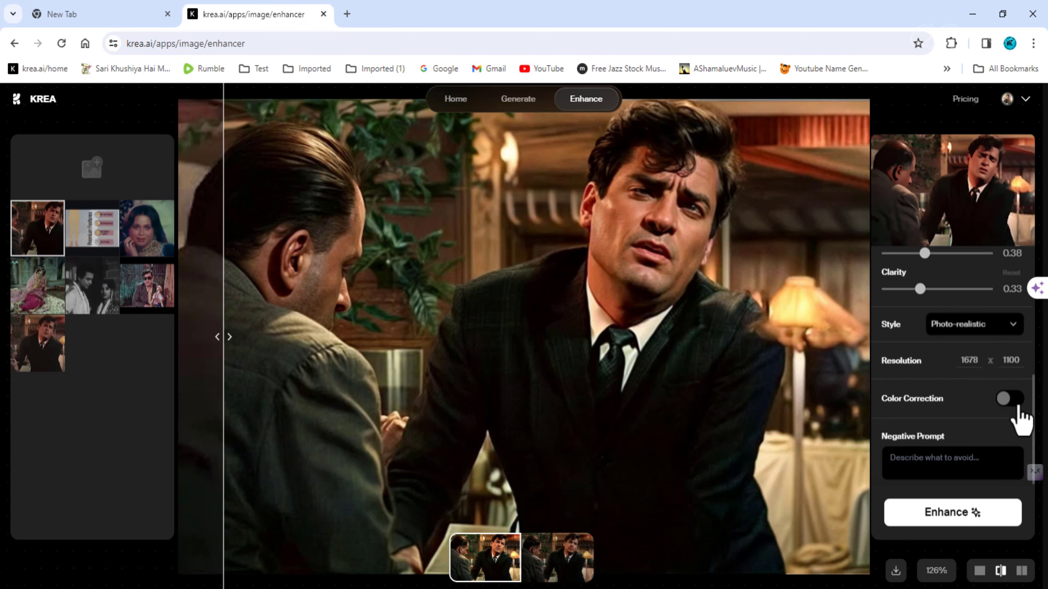
Enable Color Correction, choose Portrait style, and rerun the enhancement.
{"action": "left_click", "coordinate": [1007, 400]}
{"action": "scroll", "coordinate": [1009, 406], "scroll_direction": "down", "scroll_amount": 2}
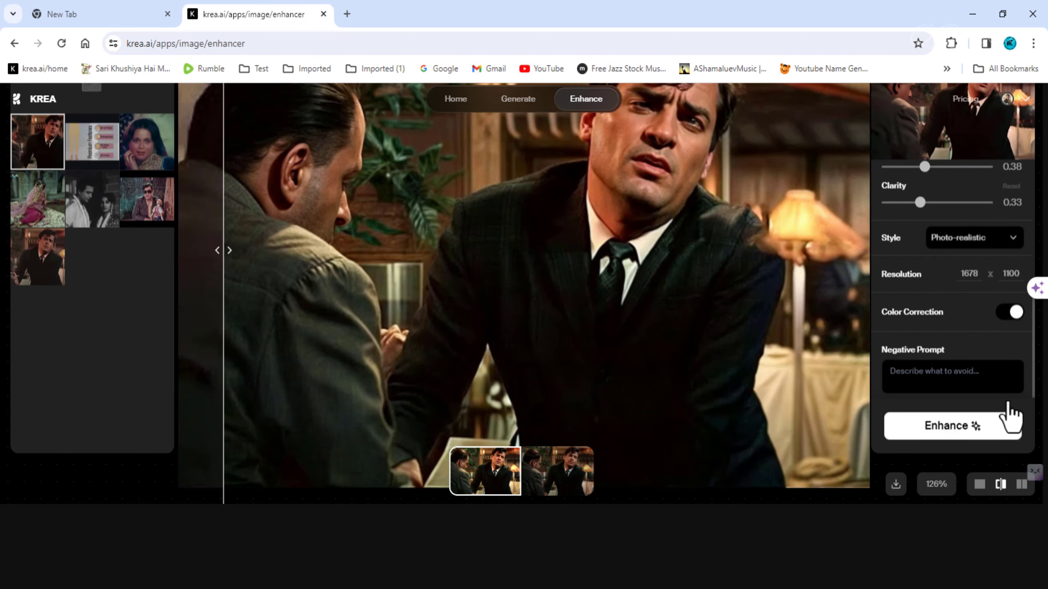
{"action": "scroll", "coordinate": [657, 419], "scroll_direction": "up", "scroll_amount": 5}
{"action": "scroll", "coordinate": [657, 419], "scroll_direction": "down", "scroll_amount": 3}
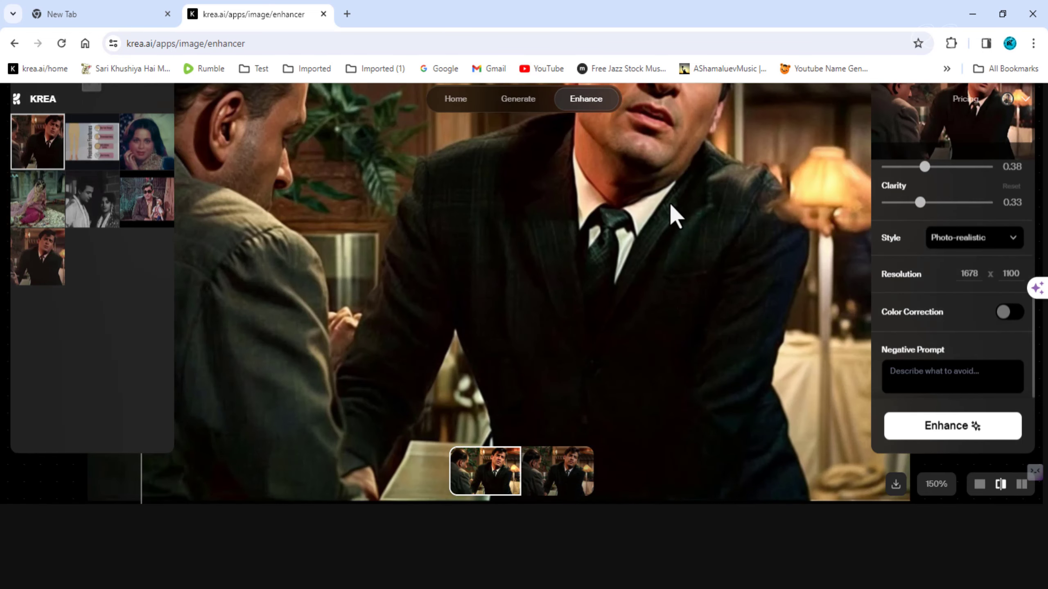
{"action": "scroll", "coordinate": [709, 307], "scroll_direction": "down", "scroll_amount": 4}
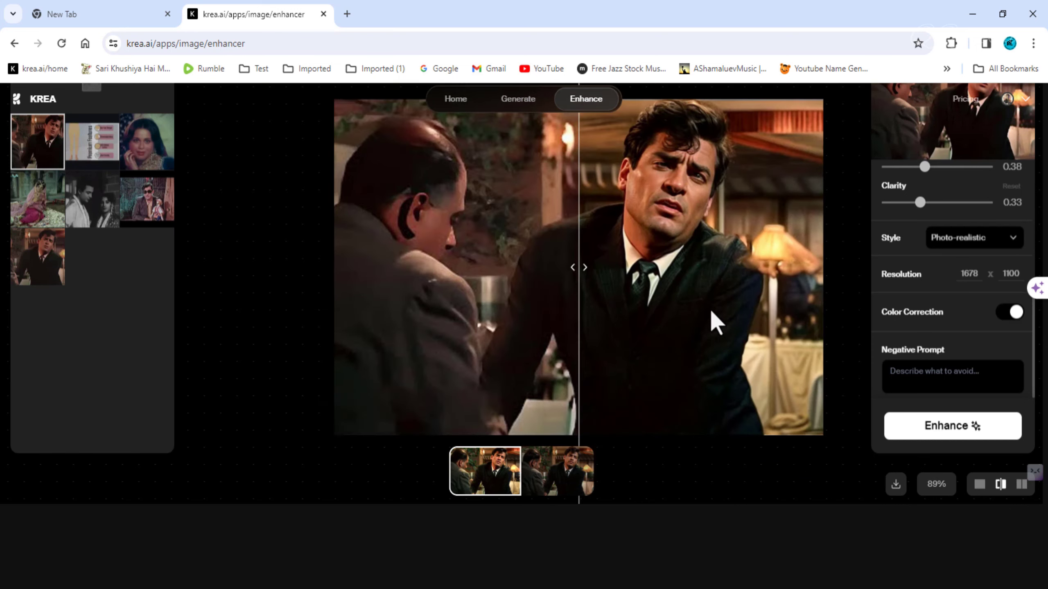
{"action": "left_click", "coordinate": [1011, 242]}
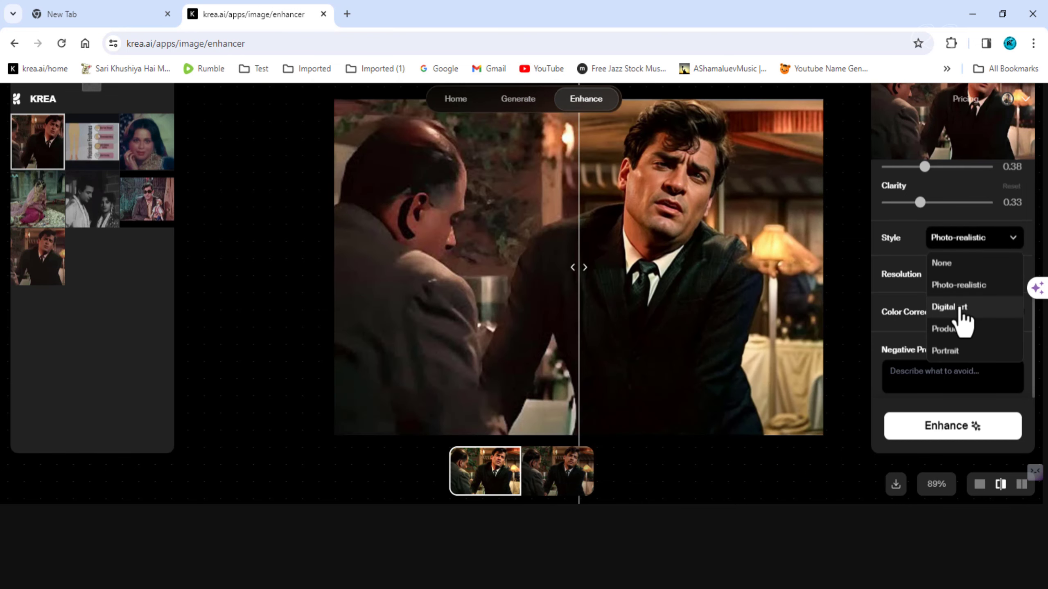
{"action": "left_click", "coordinate": [958, 353]}
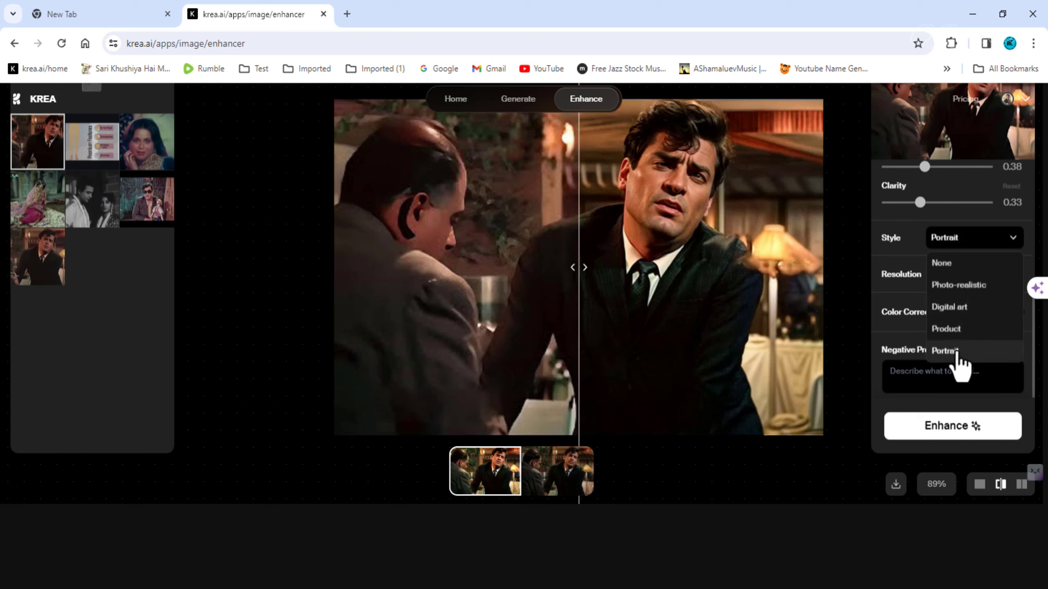
{"action": "left_click", "coordinate": [974, 243]}
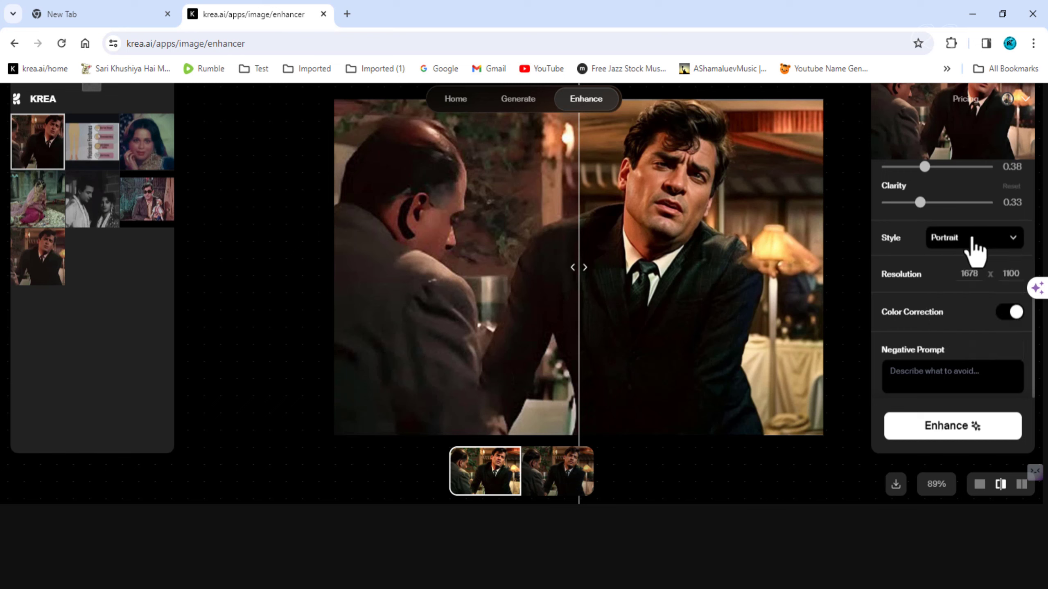
{"action": "left_click", "coordinate": [957, 429]}
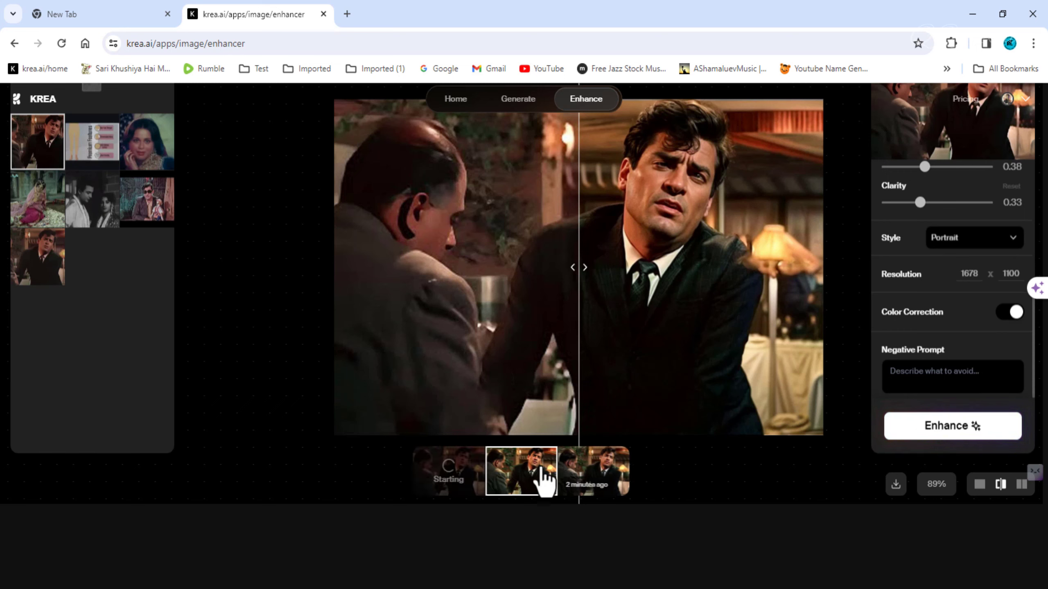
{"action": "mouse_move", "coordinate": [449, 471]}
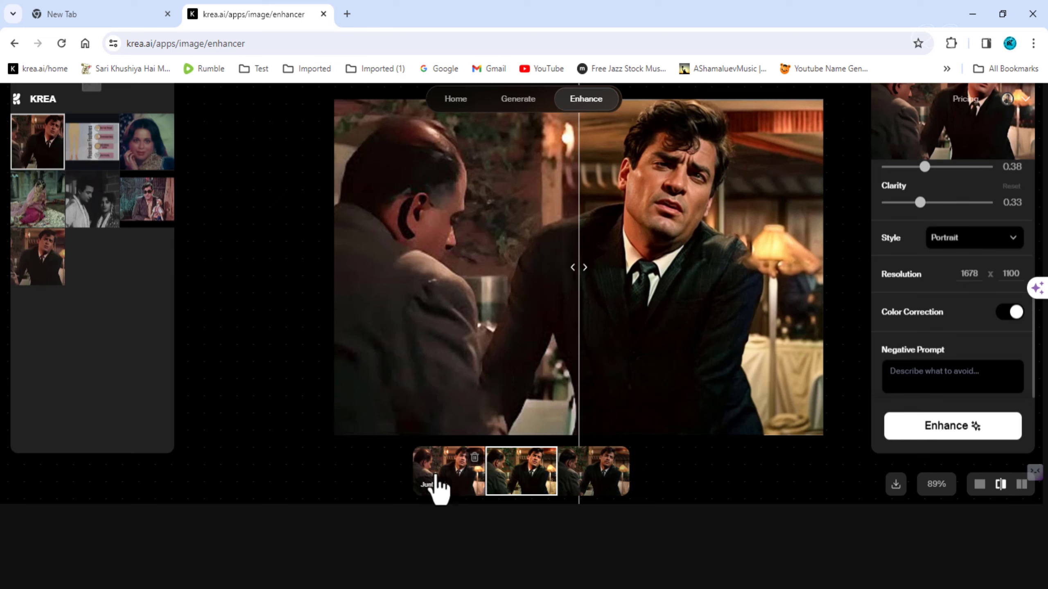
Open the 'Just now' Portrait-style result and scroll the settings panel back up.
{"action": "left_click", "coordinate": [442, 482]}
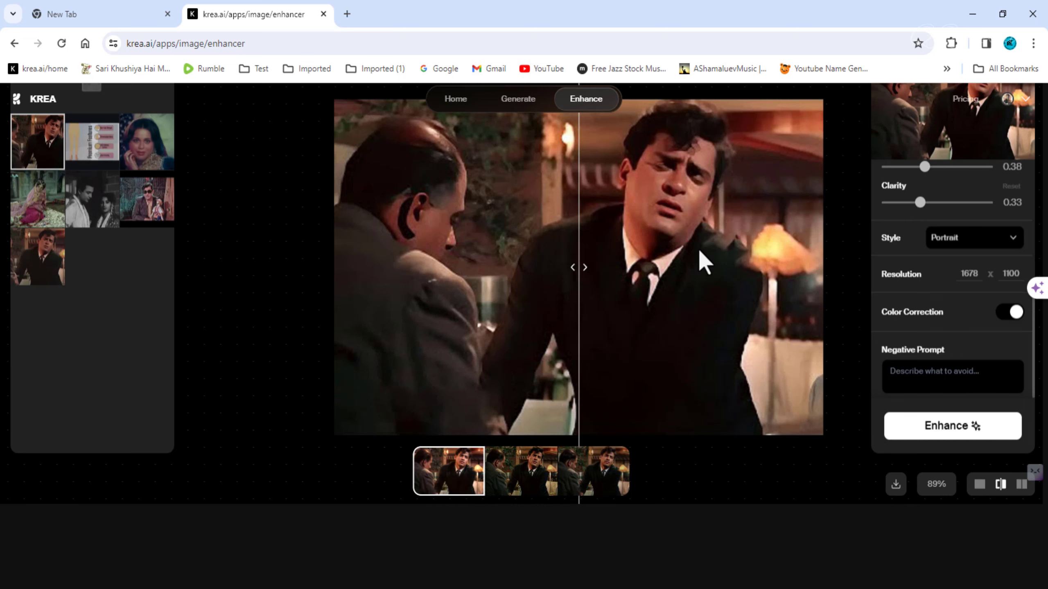
{"action": "scroll", "coordinate": [697, 247], "scroll_direction": "up", "scroll_amount": 2}
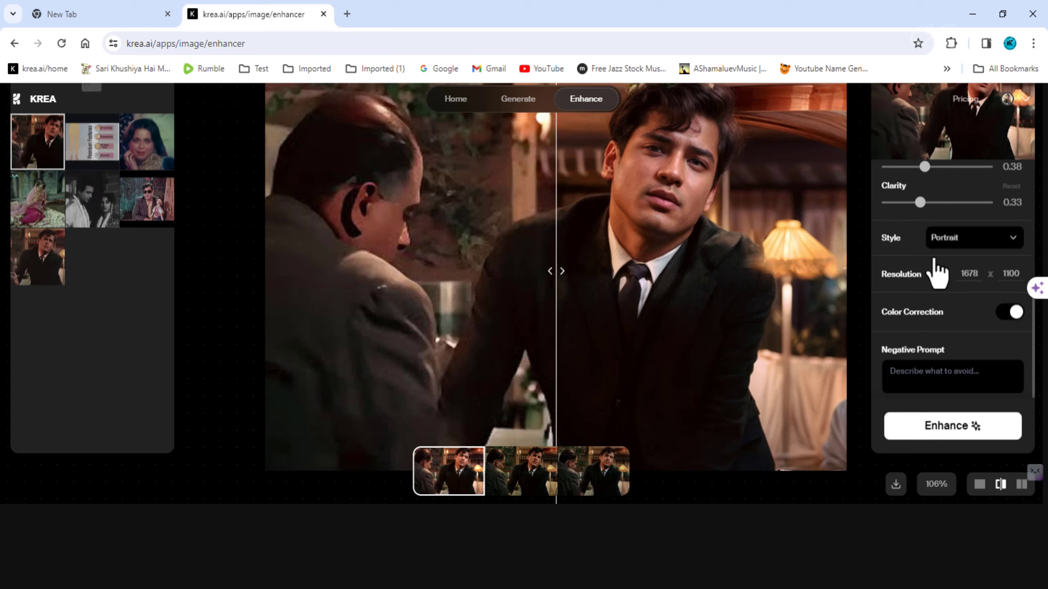
{"action": "mouse_move", "coordinate": [1034, 355]}
{"action": "left_mouse_down"}
{"action": "mouse_move", "coordinate": [1036, 335]}
{"action": "mouse_move", "coordinate": [1036, 350]}
{"action": "left_mouse_up"}
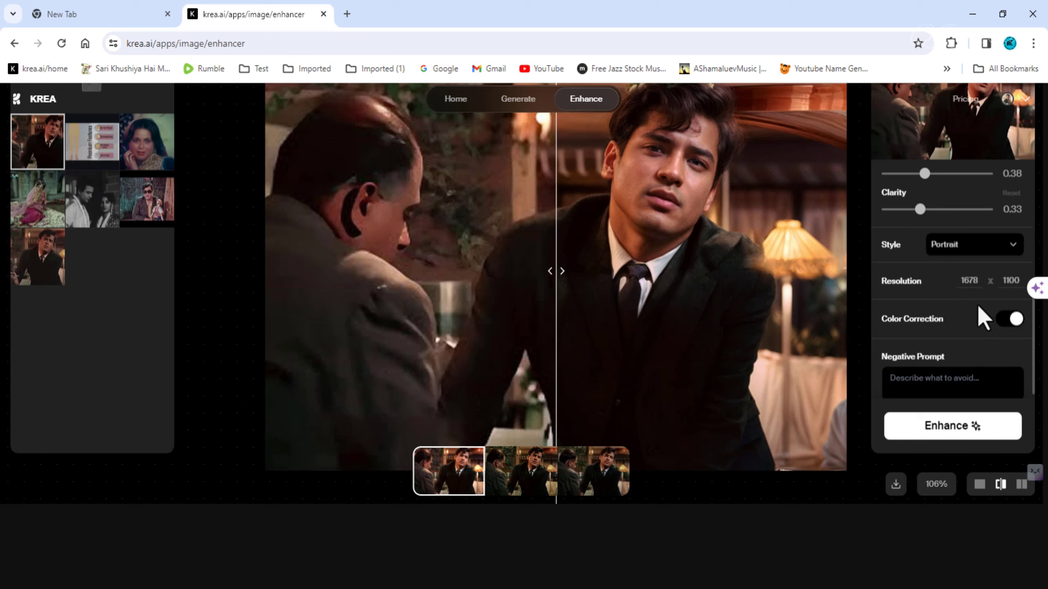
{"action": "scroll", "coordinate": [978, 306], "scroll_direction": "up", "scroll_amount": 3}
{"action": "scroll", "coordinate": [978, 307], "scroll_direction": "up", "scroll_amount": 2}
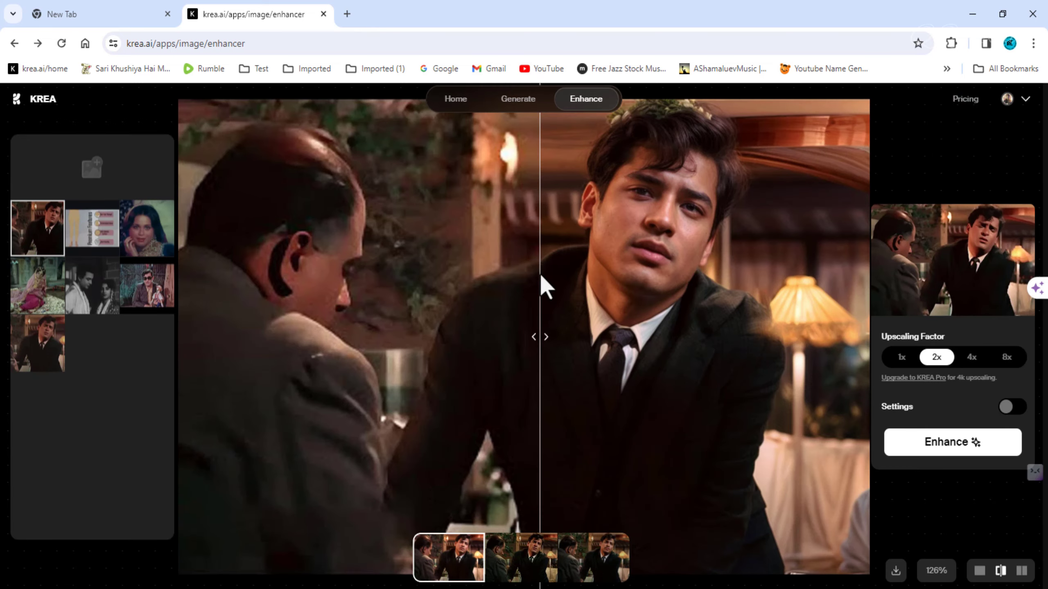
Slide the divider right to show the original, then left to reveal the full Portrait result.
{"action": "mouse_move", "coordinate": [540, 277]}
{"action": "left_mouse_down"}
{"action": "mouse_move", "coordinate": [873, 261]}
{"action": "mouse_move", "coordinate": [854, 259]}
{"action": "left_mouse_up"}
{"action": "mouse_move", "coordinate": [718, 263]}
{"action": "left_mouse_down"}
{"action": "mouse_move", "coordinate": [181, 281]}
{"action": "mouse_move", "coordinate": [176, 297]}
{"action": "mouse_move", "coordinate": [178, 282]}
{"action": "left_mouse_up"}
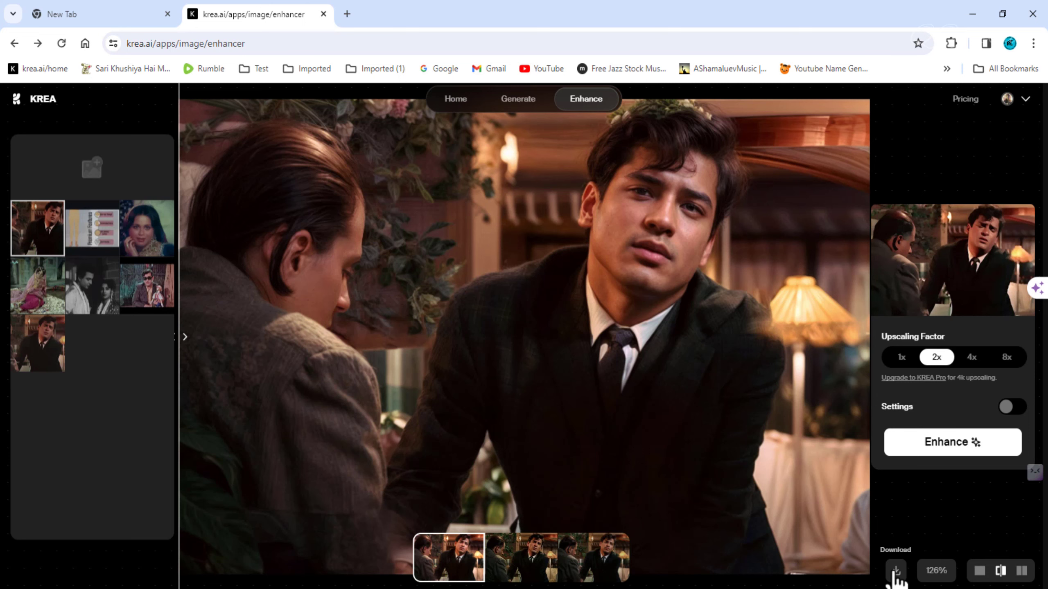
Download the Portrait result as enhanced-image.png into the Shorts folder.
{"action": "left_click", "coordinate": [896, 572]}
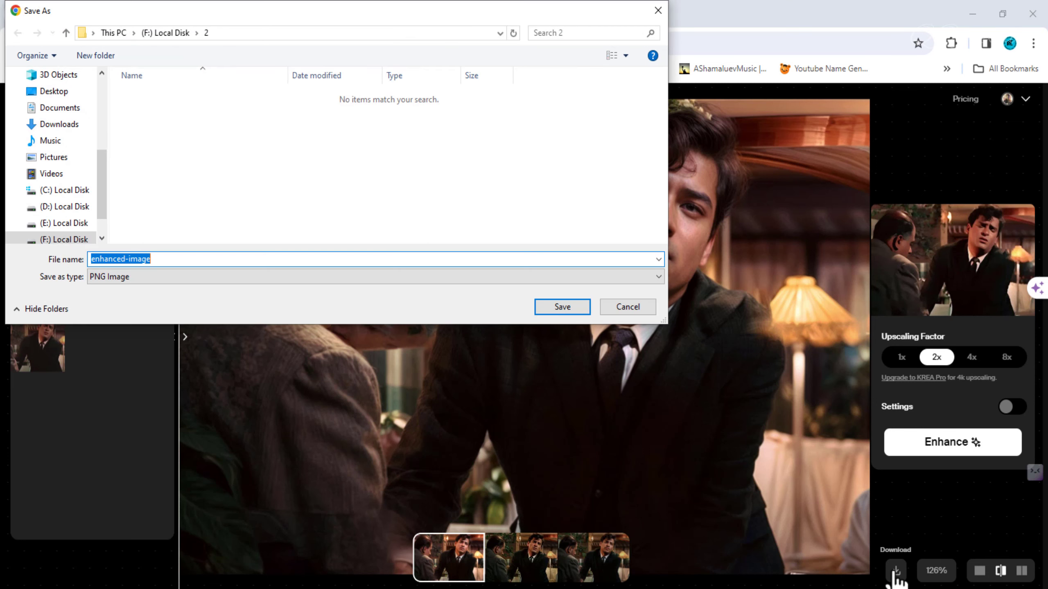
{"action": "scroll", "coordinate": [53, 113], "scroll_direction": "up", "scroll_amount": 2}
{"action": "left_click", "coordinate": [48, 108]}
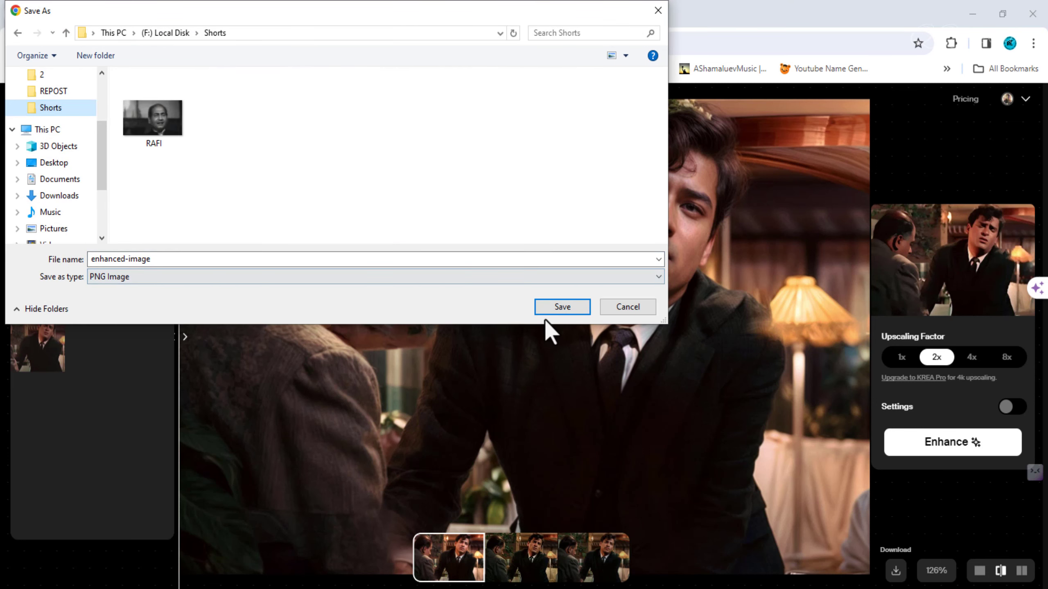
{"action": "left_click", "coordinate": [550, 308]}
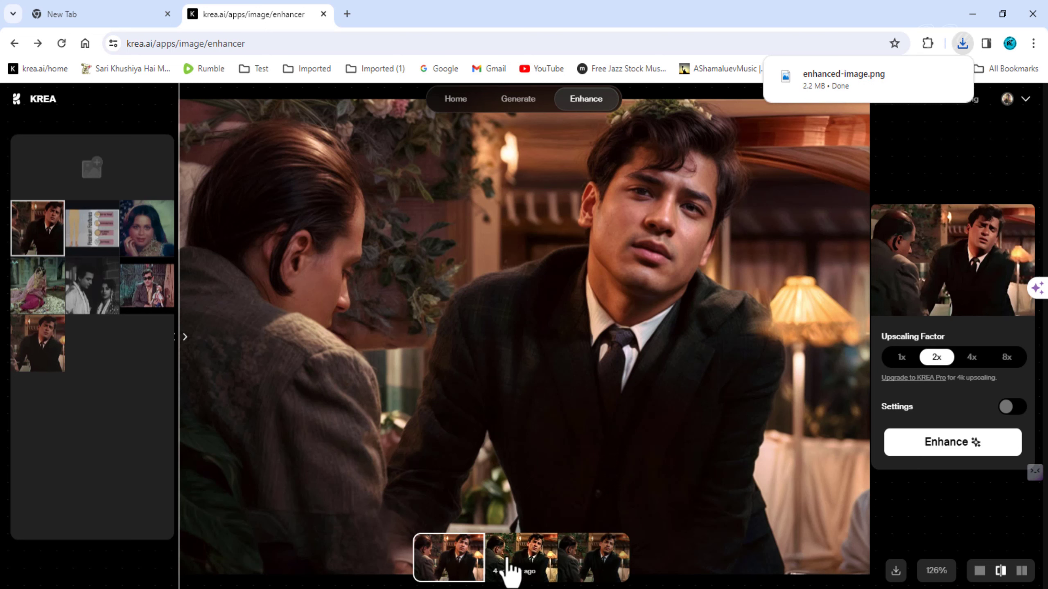
Compare the earlier enhanced versions against the original, then reselect the Portrait result.
{"action": "left_click", "coordinate": [525, 564]}
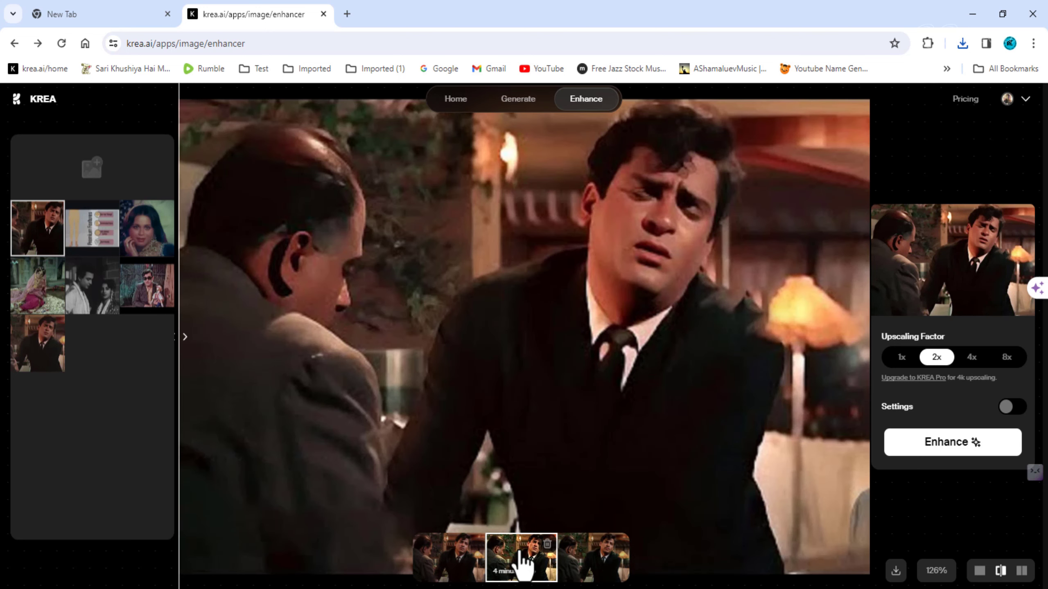
{"action": "left_click_drag", "start_coordinate": [181, 335], "coordinate": [639, 330]}
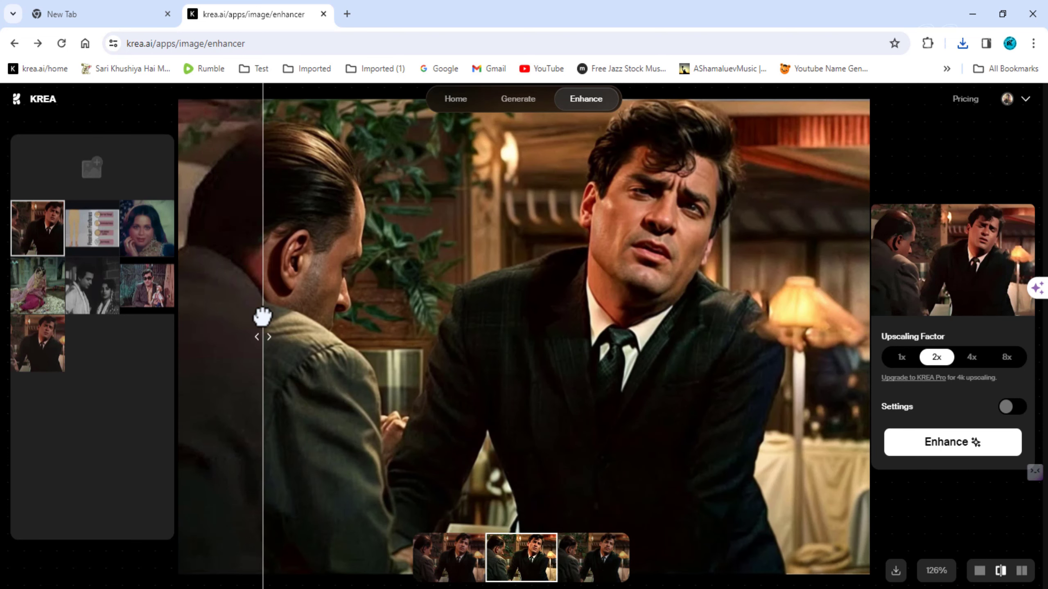
{"action": "left_click", "coordinate": [593, 559]}
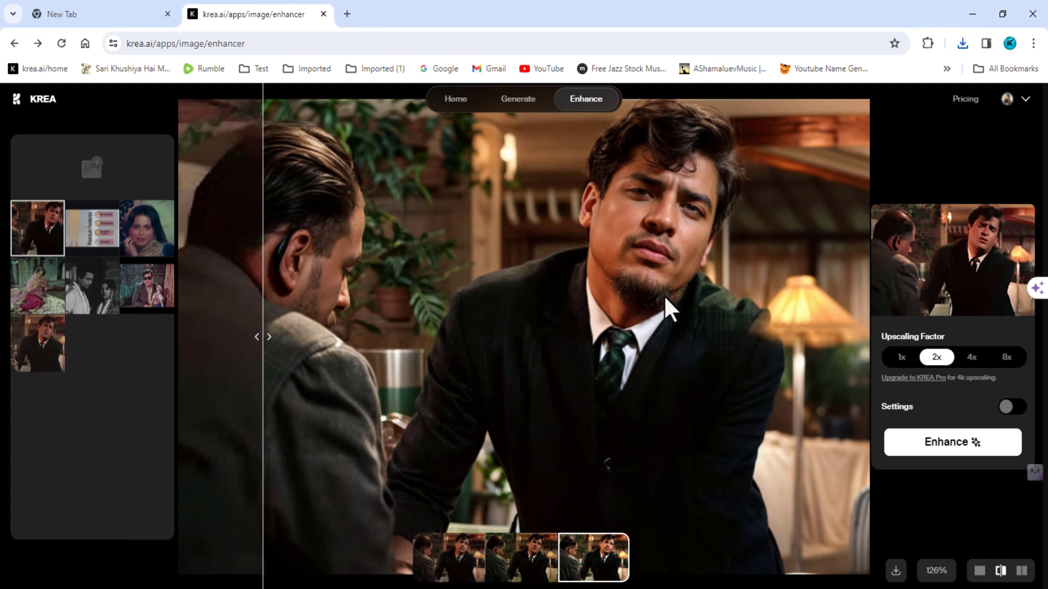
{"action": "left_click", "coordinate": [515, 563]}
{"action": "mouse_move", "coordinate": [449, 556]}
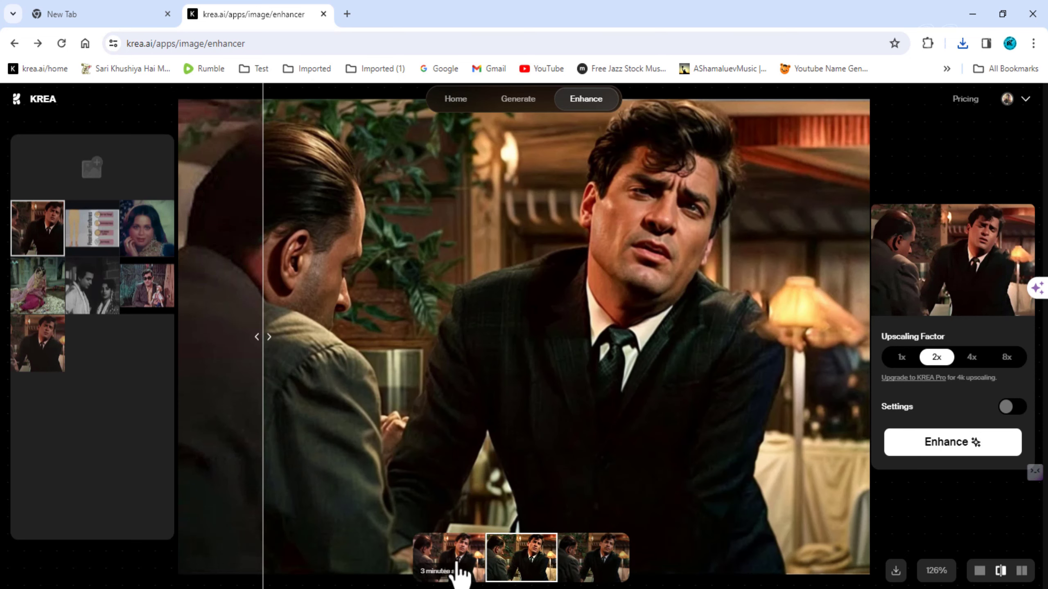
{"action": "left_click", "coordinate": [453, 570]}
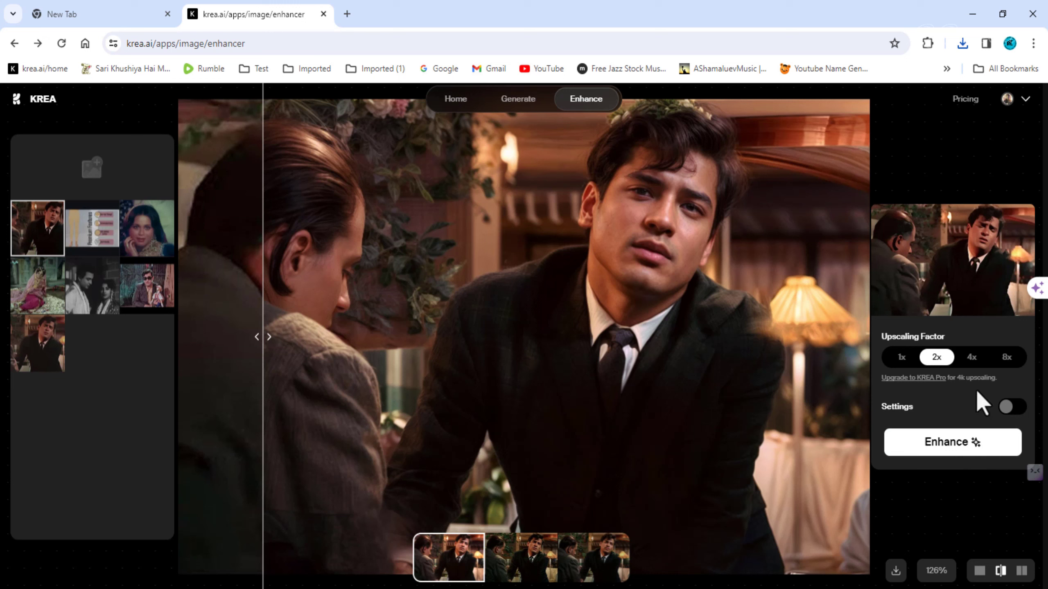
Review the Portrait result's Style and Color Correction settings, then slide the comparison to reveal the original.
{"action": "left_click", "coordinate": [1011, 408]}
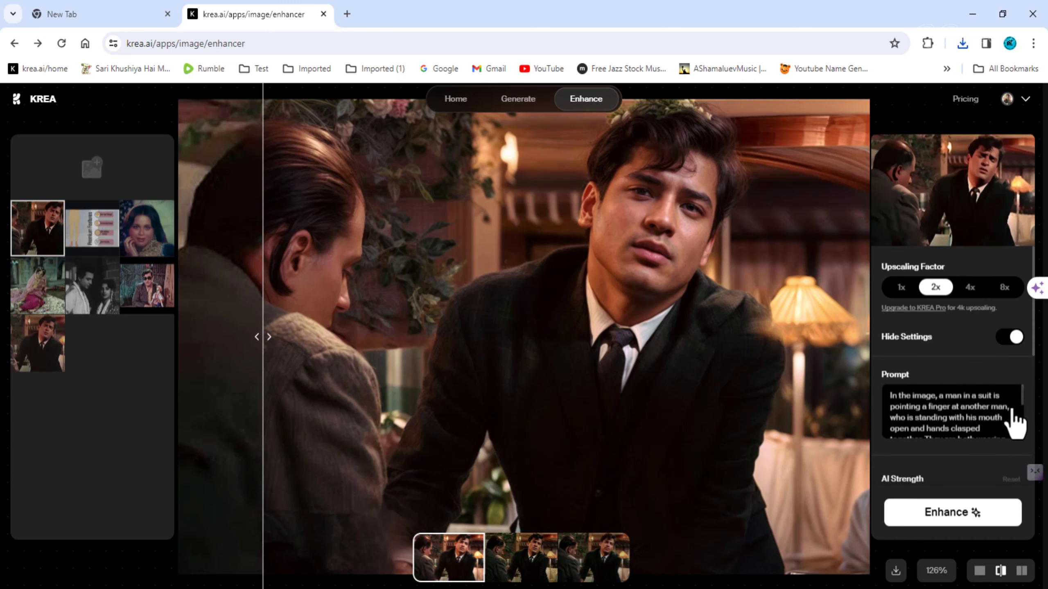
{"action": "scroll", "coordinate": [1010, 421], "scroll_direction": "down", "scroll_amount": 3}
{"action": "scroll", "coordinate": [1012, 422], "scroll_direction": "down", "scroll_amount": 3}
{"action": "scroll", "coordinate": [926, 462], "scroll_direction": "down", "scroll_amount": 2}
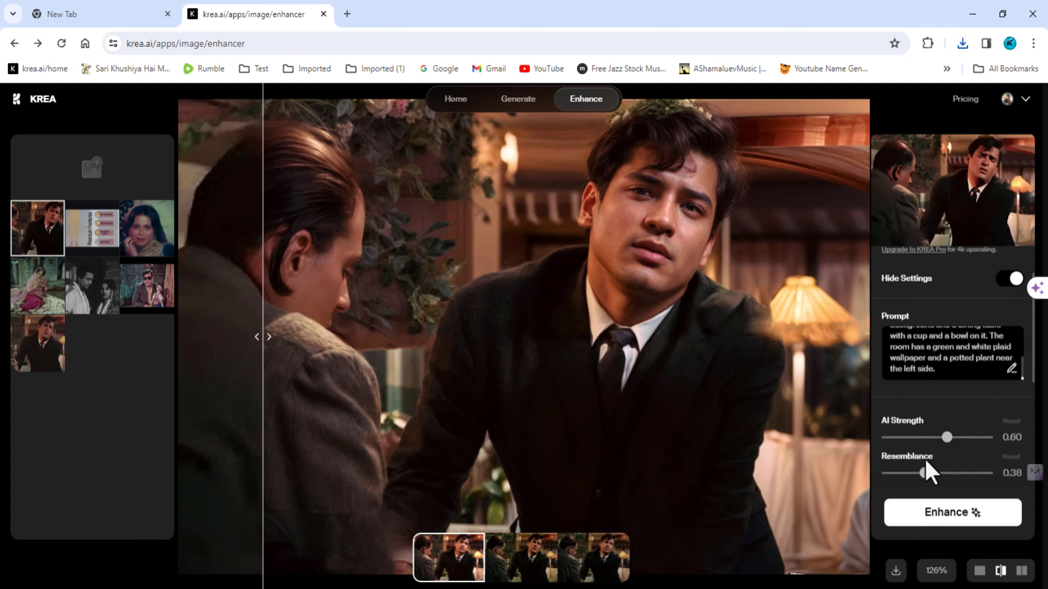
{"action": "scroll", "coordinate": [927, 466], "scroll_direction": "down", "scroll_amount": 3}
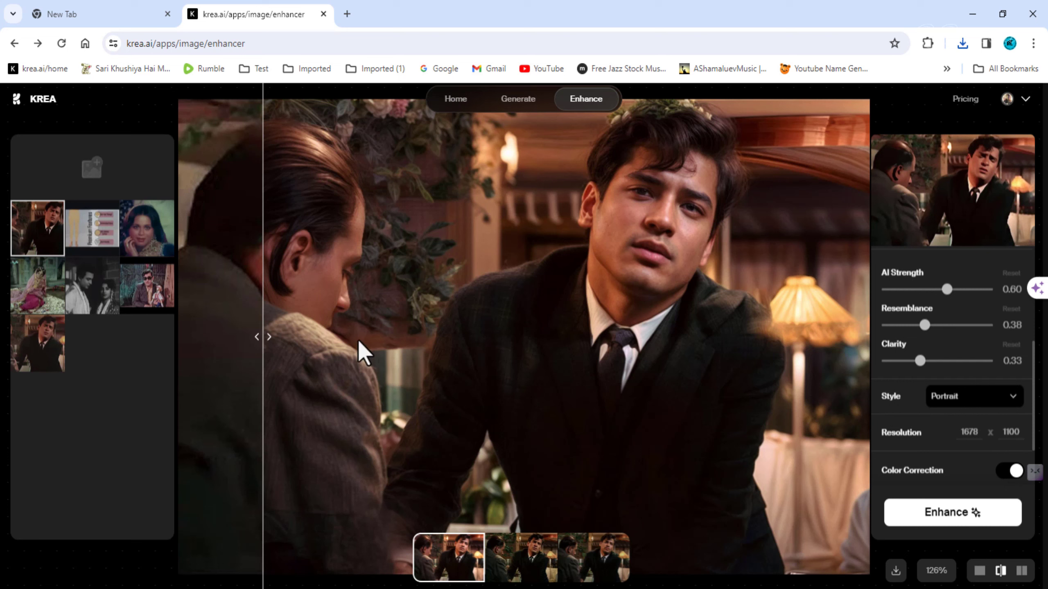
{"action": "mouse_move", "coordinate": [264, 339]}
{"action": "left_mouse_down"}
{"action": "mouse_move", "coordinate": [720, 348]}
{"action": "mouse_move", "coordinate": [363, 339]}
{"action": "left_mouse_up"}
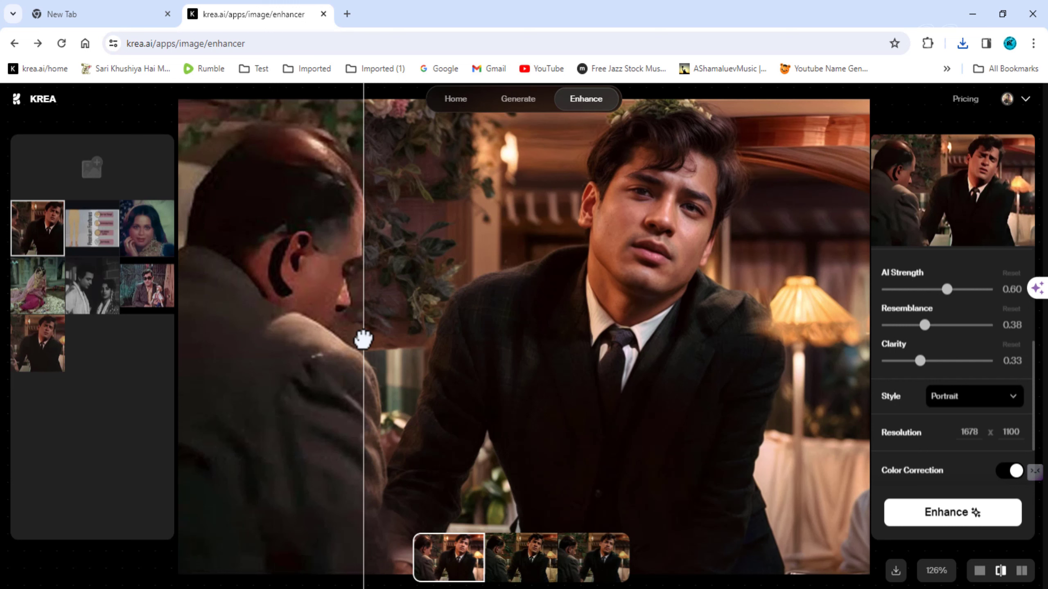